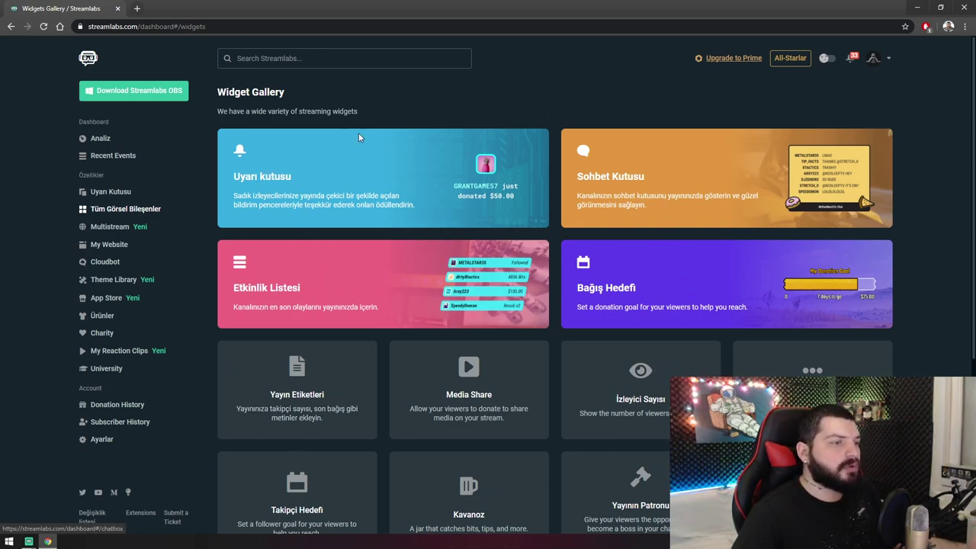
Open the Yayın Etiketleri (Stream Labels) page from the Streamlabs Widget Gallery.
scroll(579, 438, "down", 5)
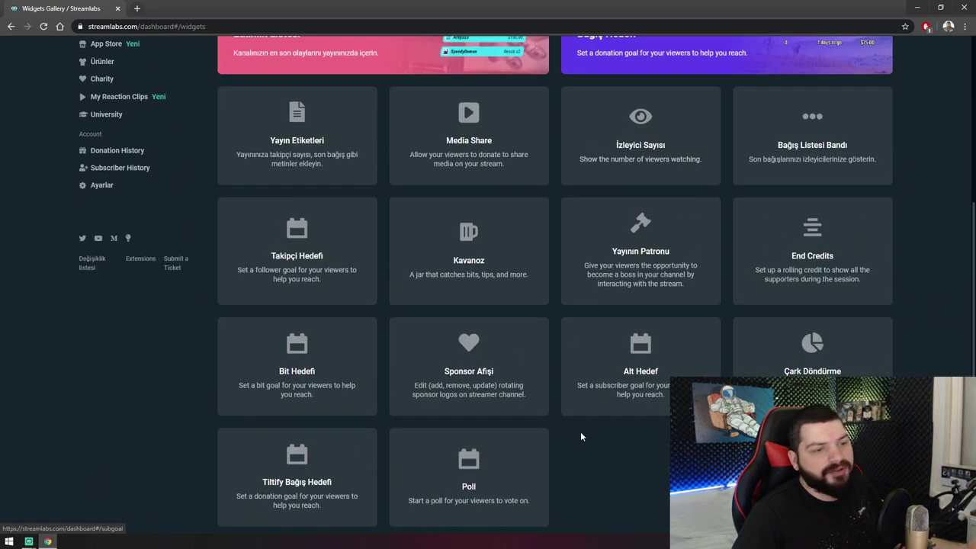
scroll(580, 436, "up", 5)
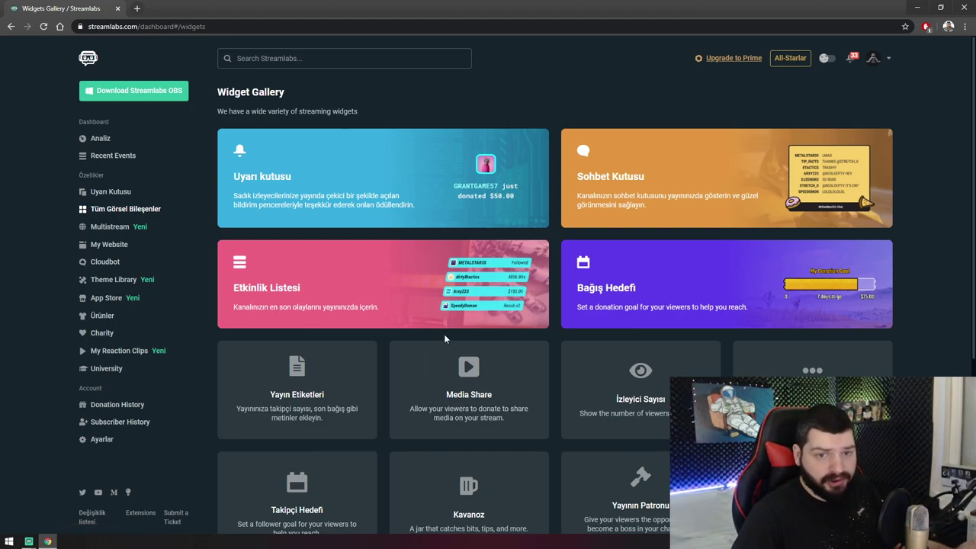
left_click(303, 373)
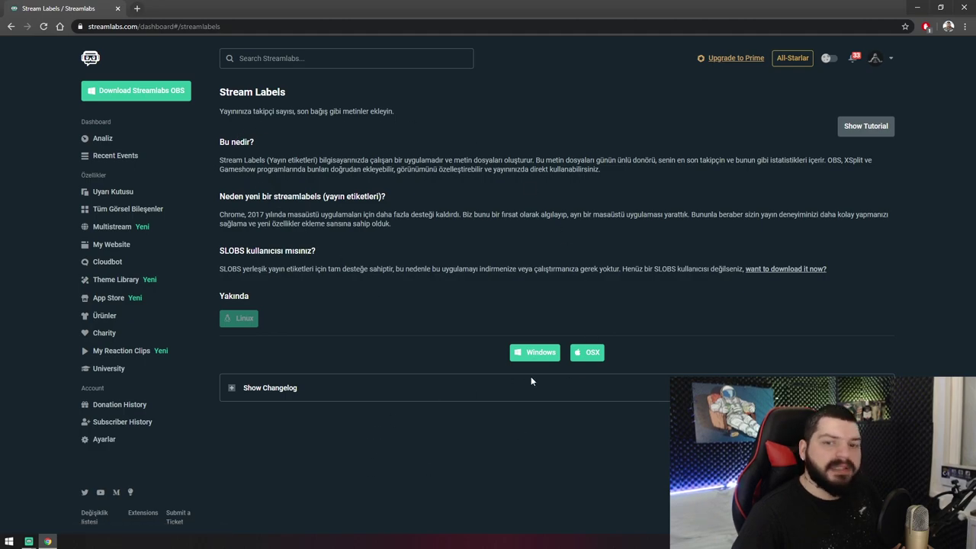
Download the Windows installer streamlabels-setup.exe and launch it from Chrome's download bar.
left_click(555, 355)
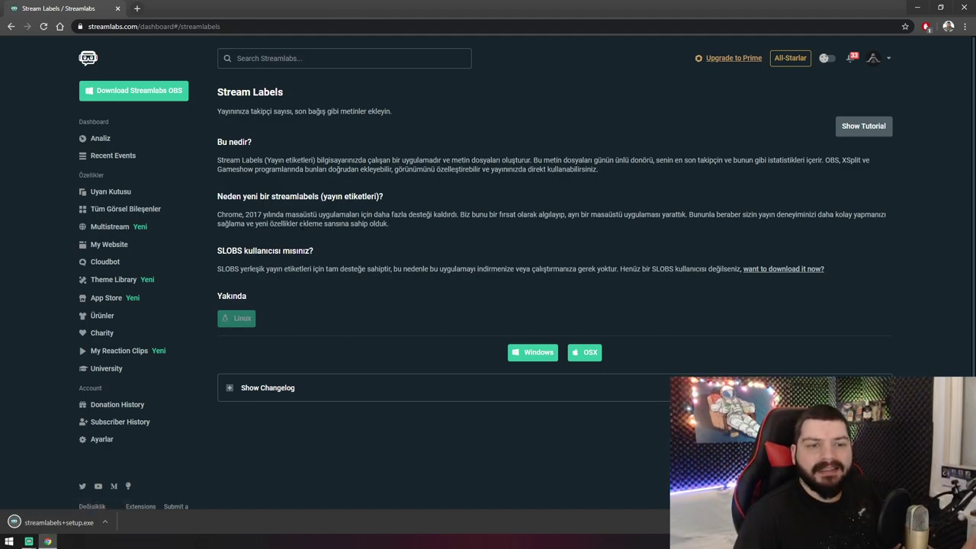
left_click(57, 523)
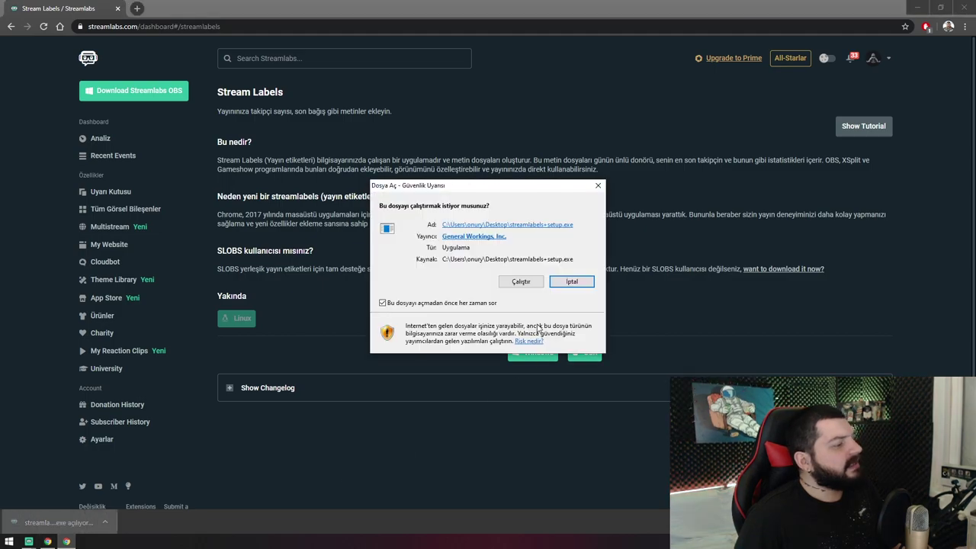
Allow the installer to run, installing Stream Labels v0.3.4.
left_click(522, 282)
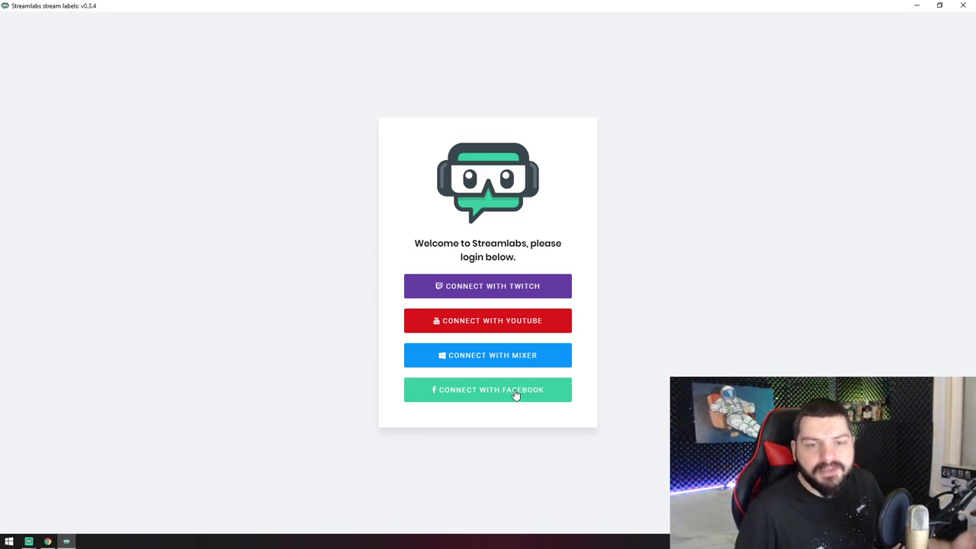
Connect Stream Labels with Twitch, signing in with the account's username and password.
left_click(506, 287)
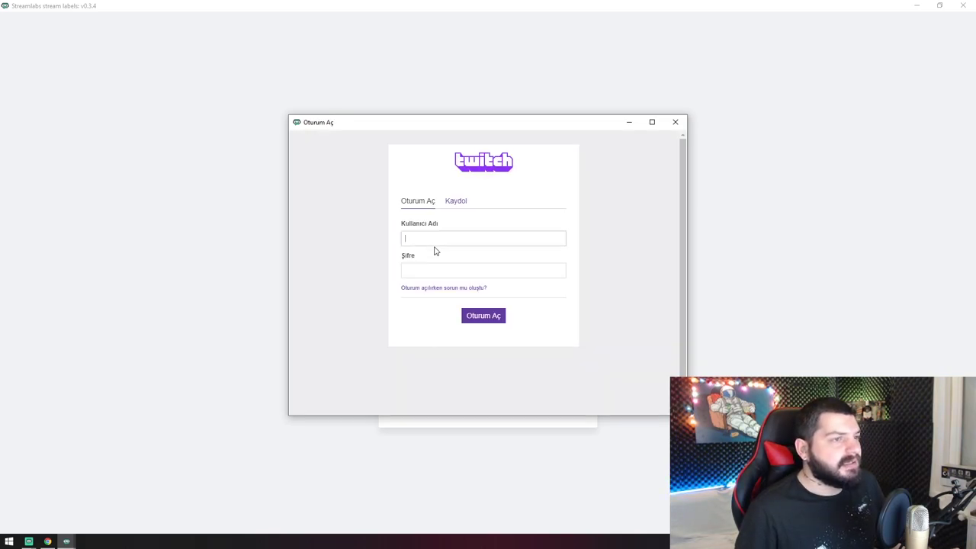
left_click(424, 240)
type("hangicurr")
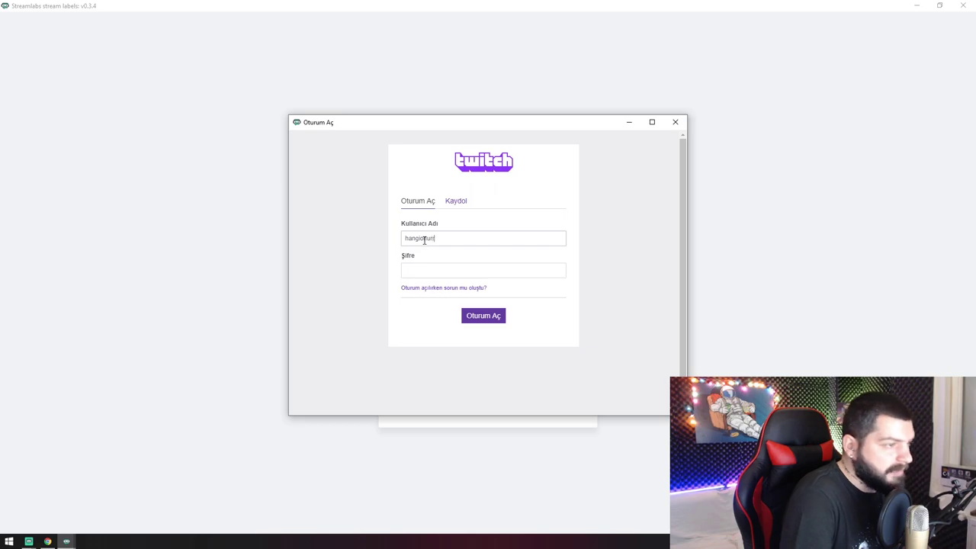
key("Tab")
type("••••••")
key("Return")
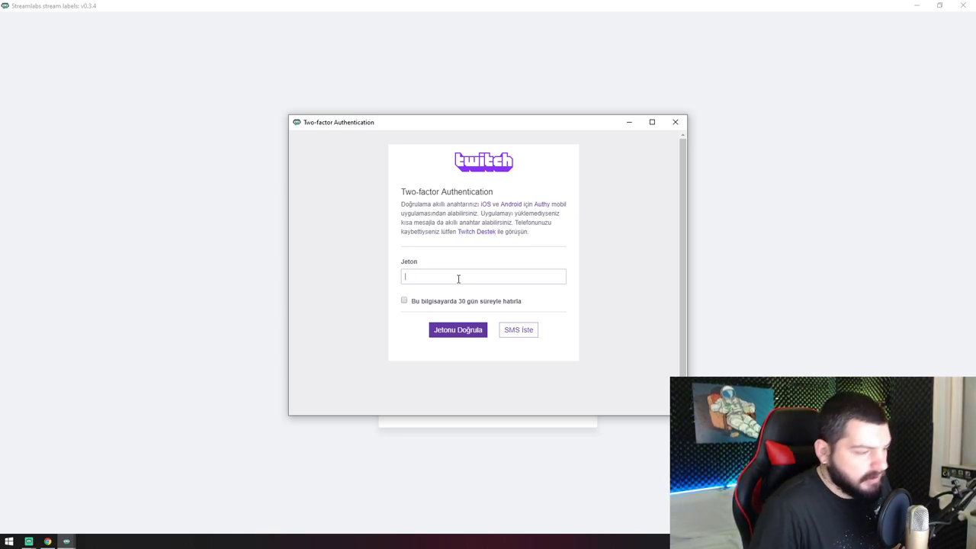
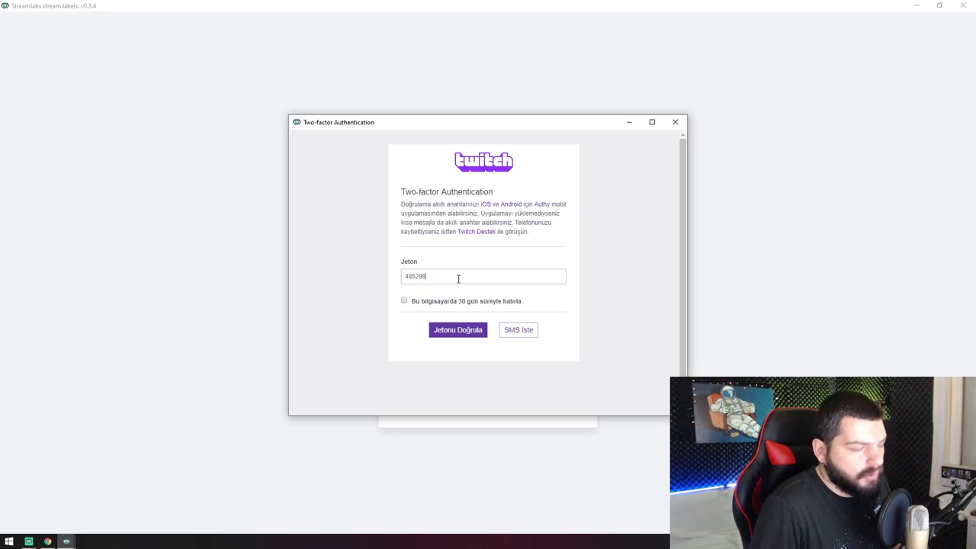
Enter the two-factor code, remember this computer for 30 days, and authorize Streamlabs.
left_click(459, 301)
left_click(456, 331)
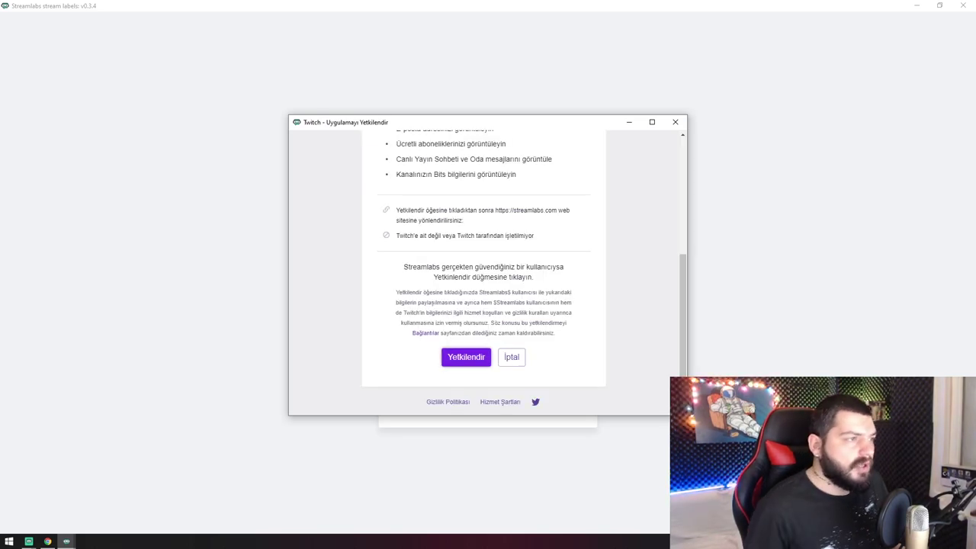
scroll(506, 294, "up", 6)
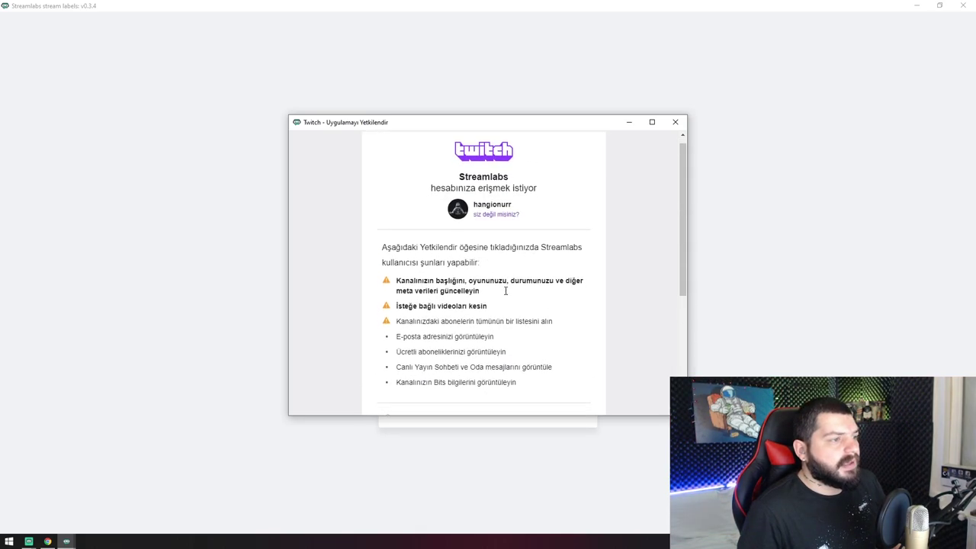
scroll(510, 292, "down", 6)
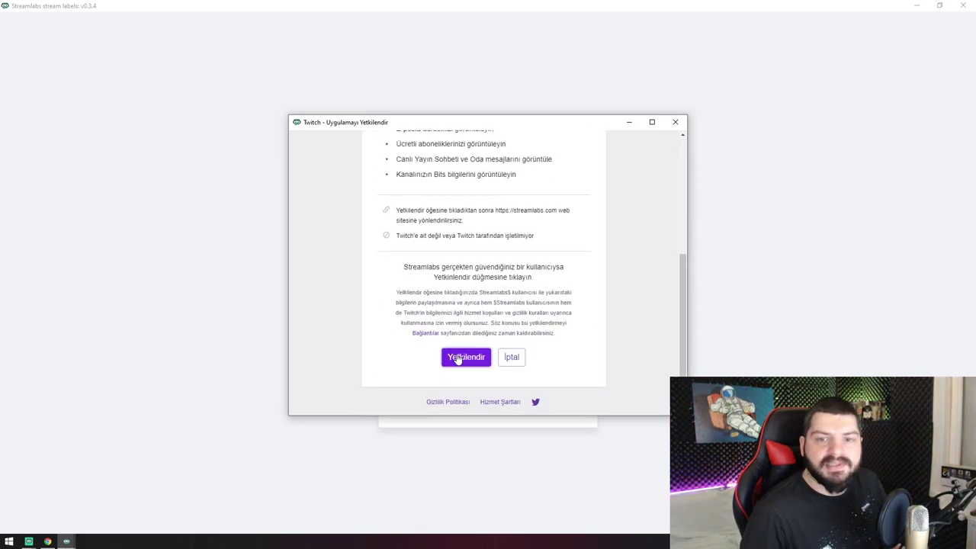
left_click(458, 359)
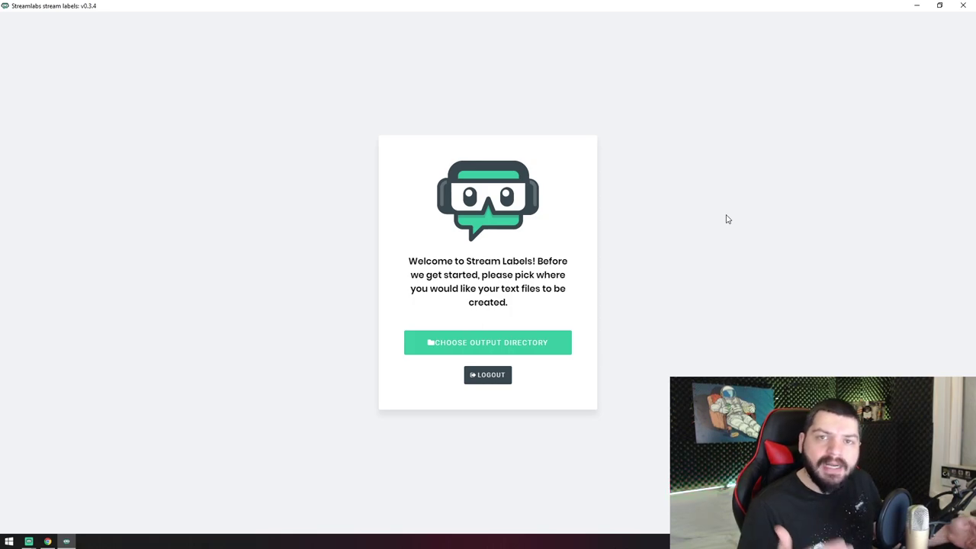
Choose C:\streamlabels as the Stream Labels output directory.
left_click(461, 352)
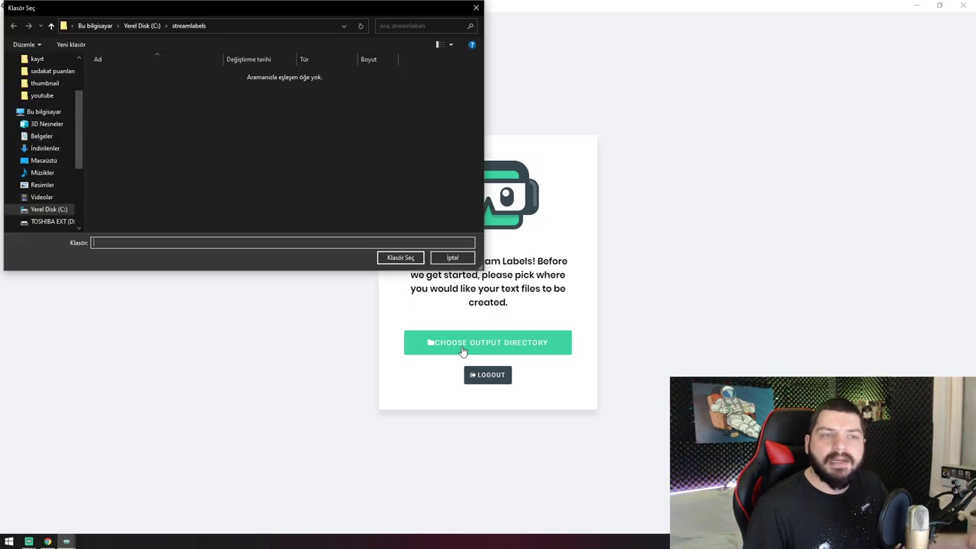
left_click(51, 25)
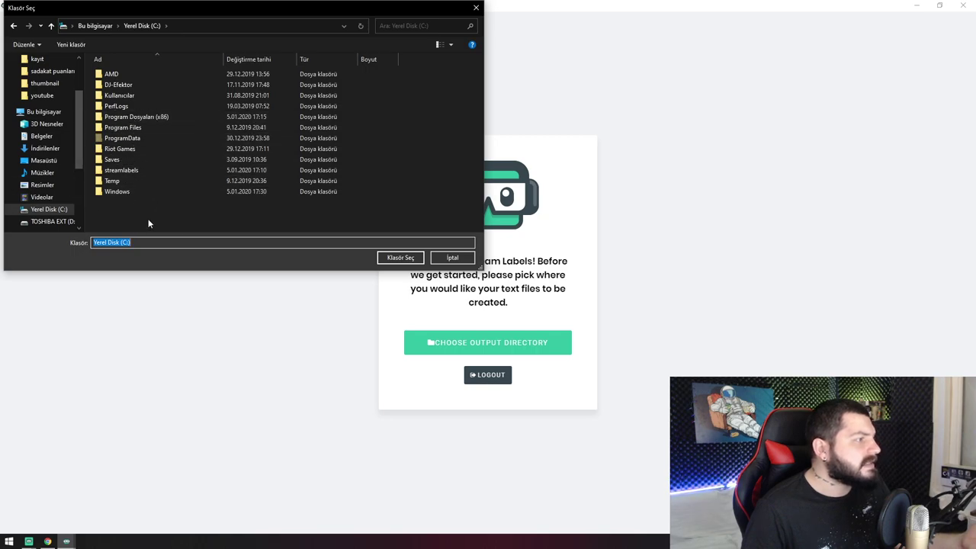
double_click(131, 170)
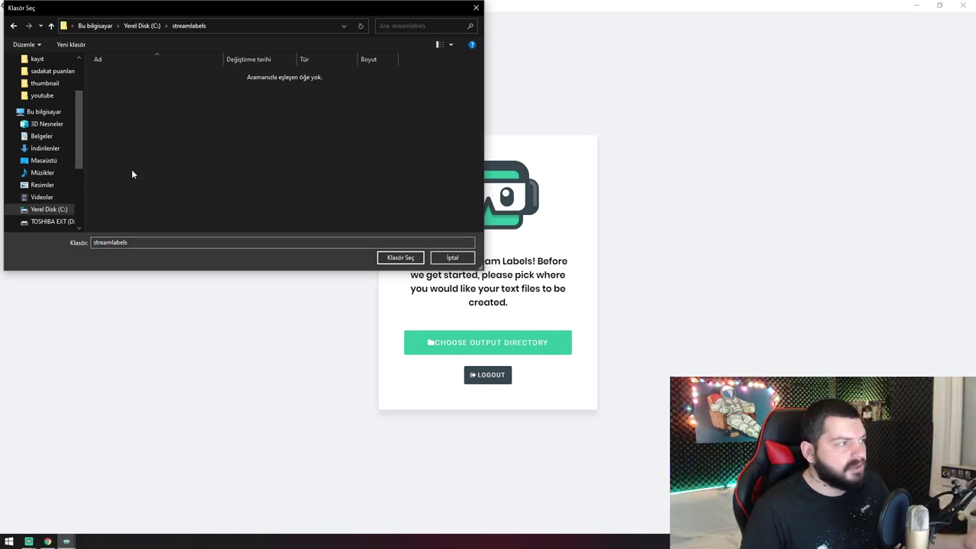
left_click(399, 257)
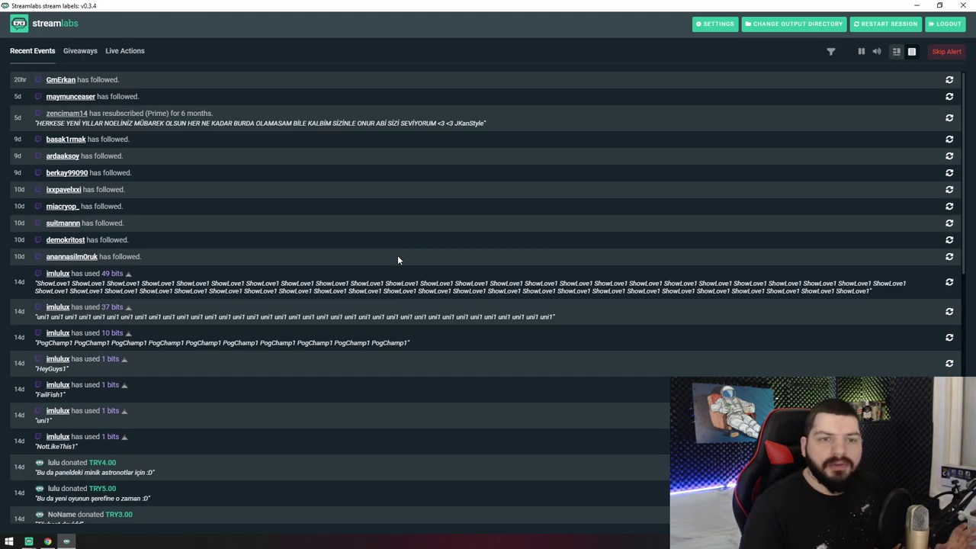
Check the Recent Events list, then launch OBS Studio from the Start menu.
scroll(397, 260, "down", 12)
scroll(365, 290, "up", 10)
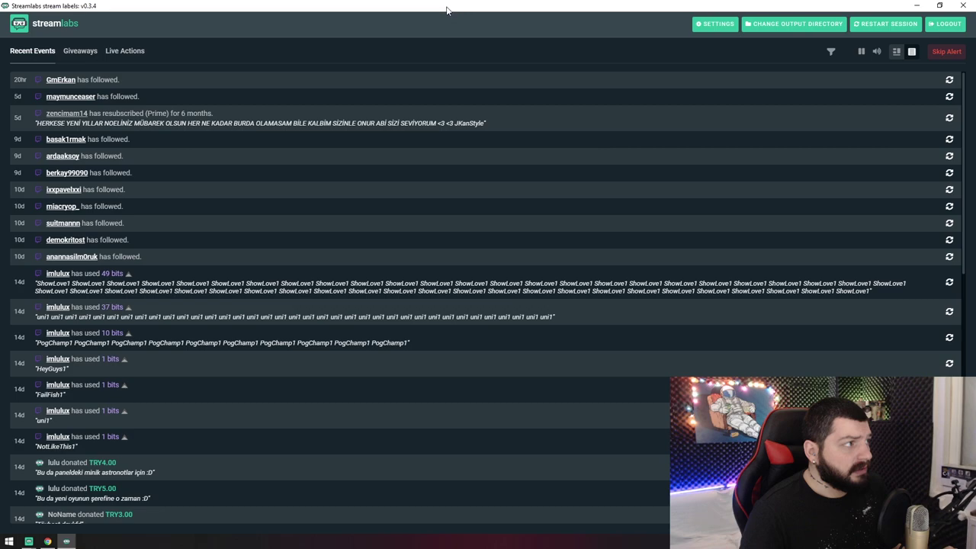
left_click(9, 541)
left_click(201, 348)
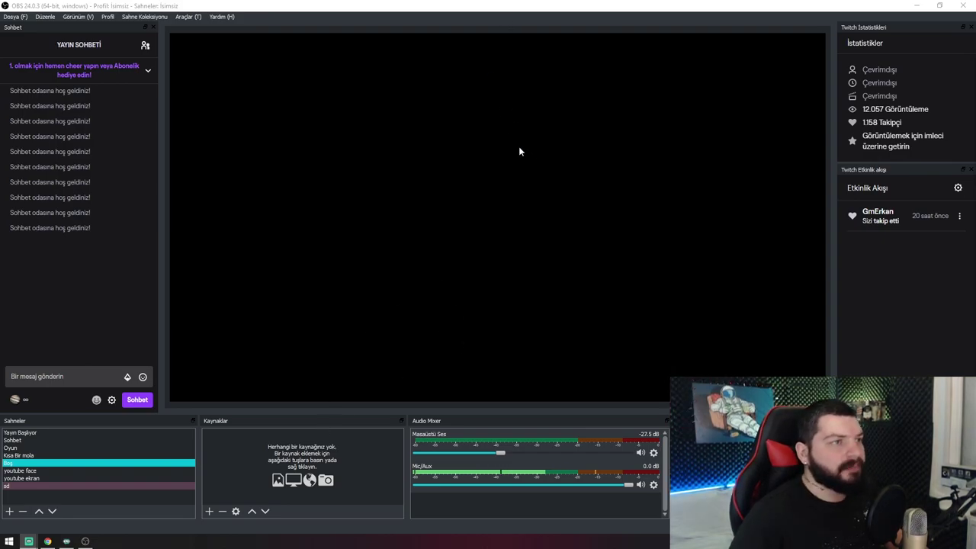
Add image source Görüntü 3 loading stream\bant\Bant.png as the top banner.
right_click(254, 470)
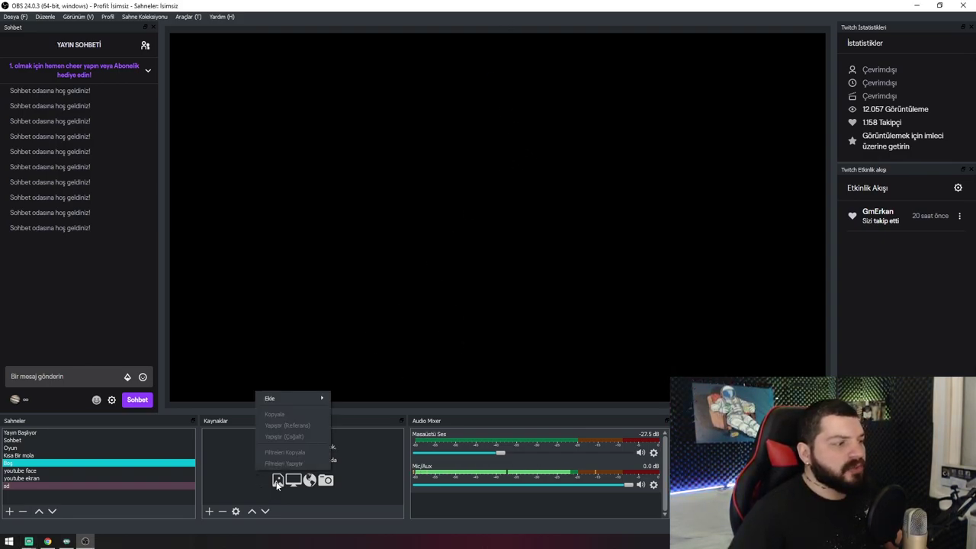
mouse_move(289, 398)
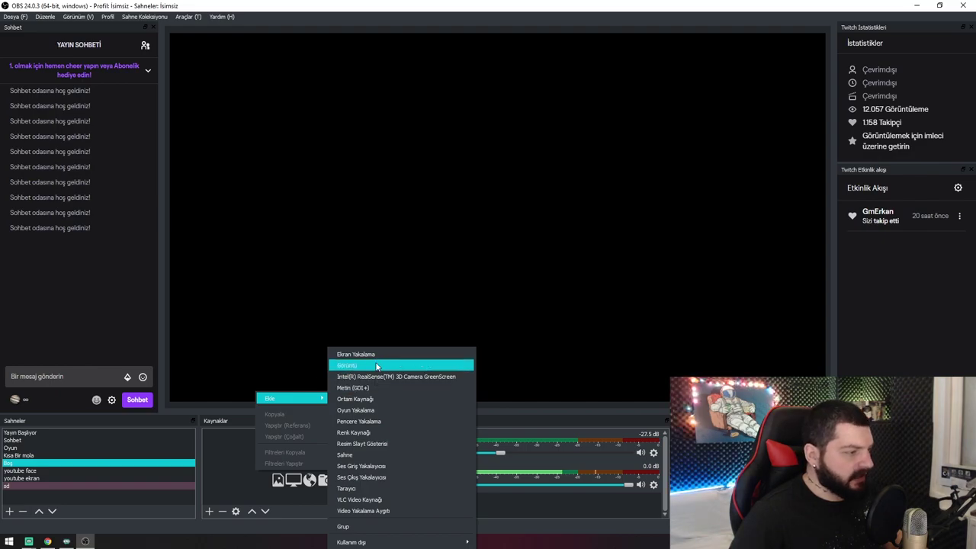
left_click(375, 364)
left_click(524, 341)
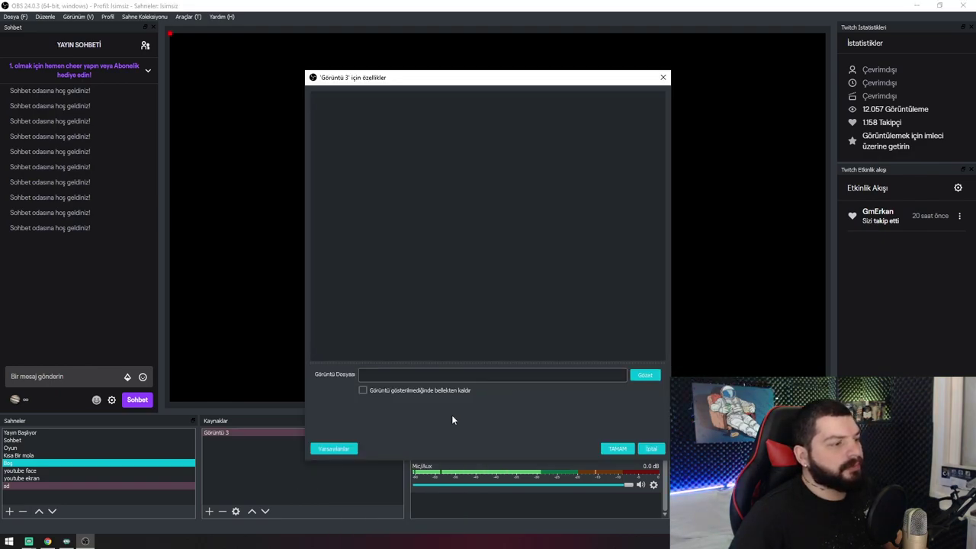
left_click(645, 374)
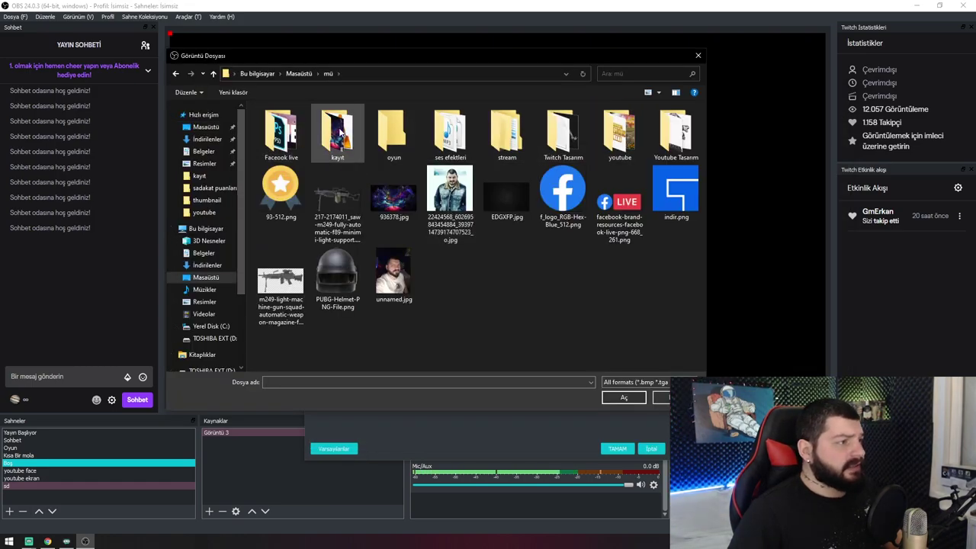
double_click(507, 133)
double_click(280, 131)
double_click(343, 150)
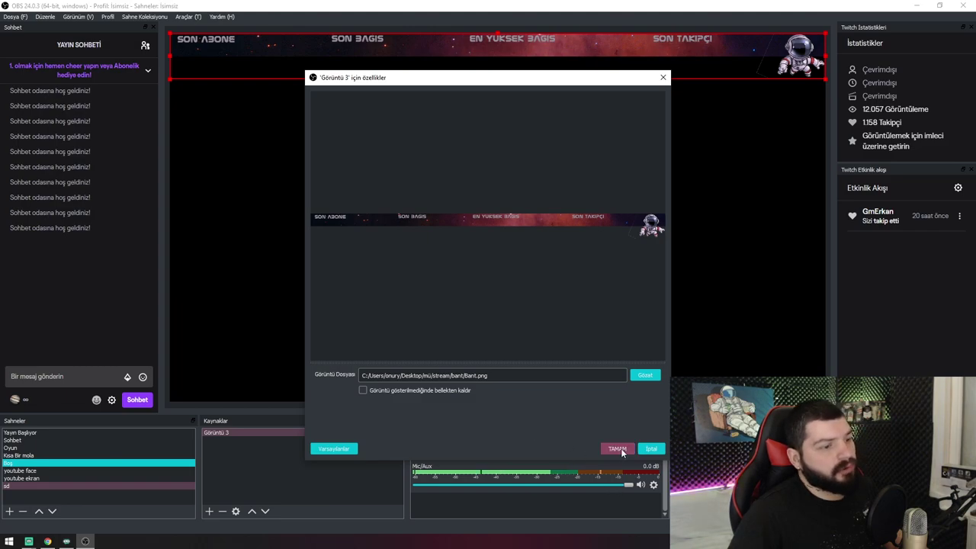
left_click(621, 449)
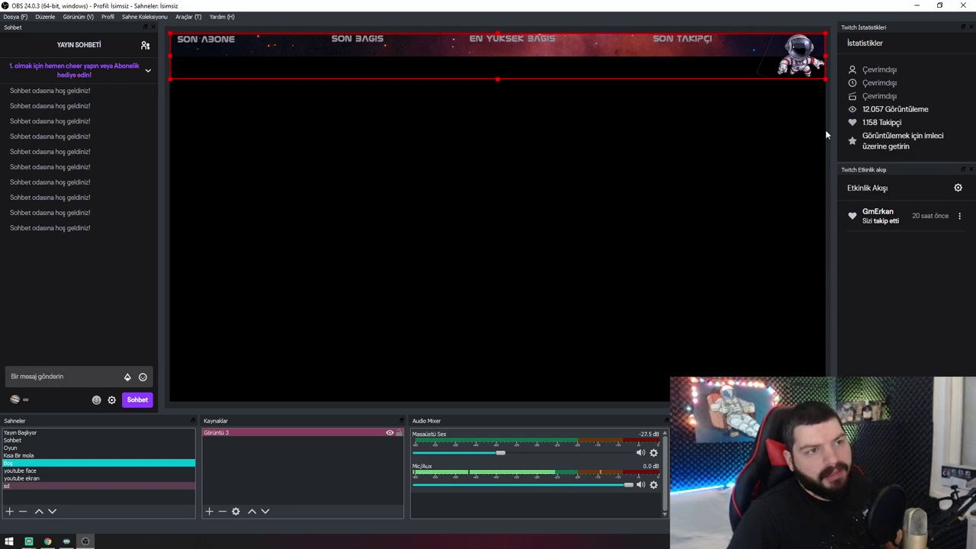
left_click(821, 149)
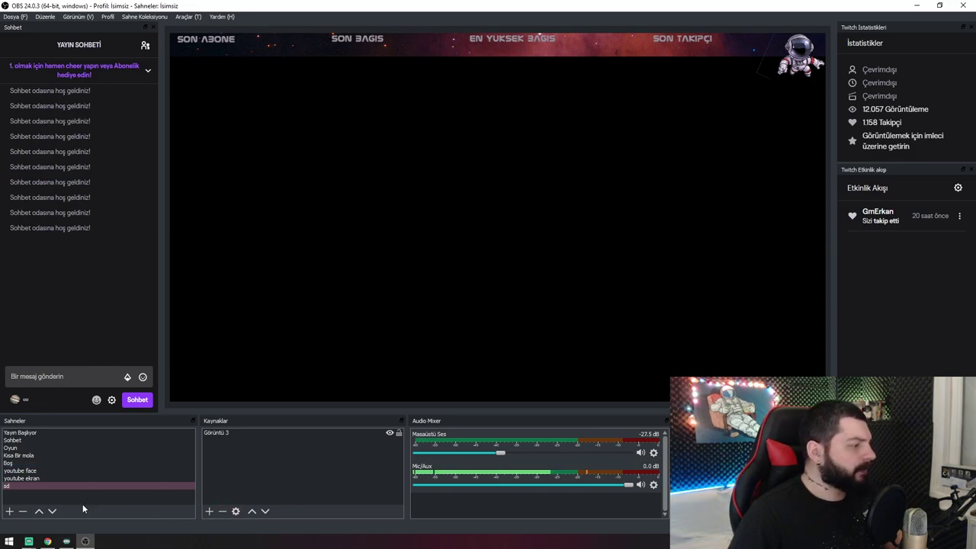
Select the All-Time Top Donations label in Stream Labels settings and save.
left_click(66, 542)
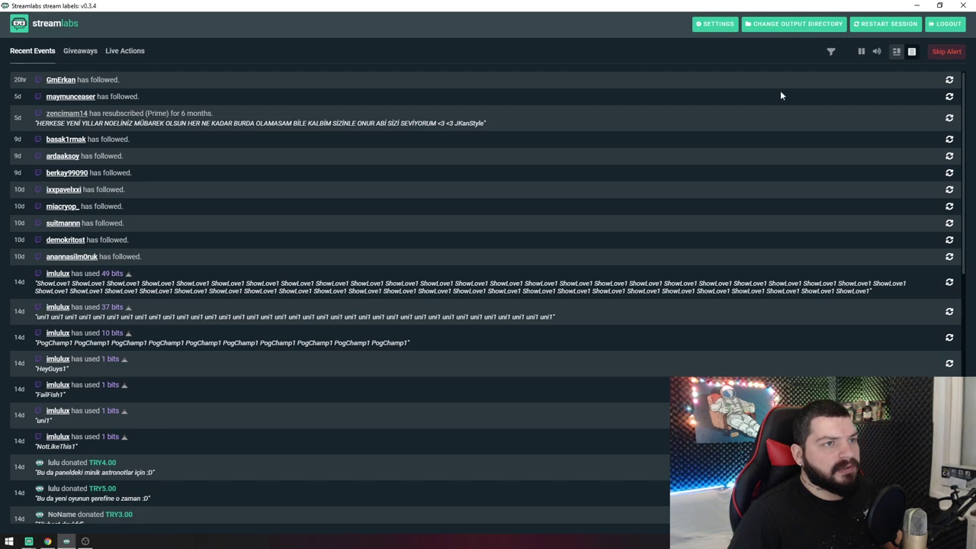
left_click(714, 23)
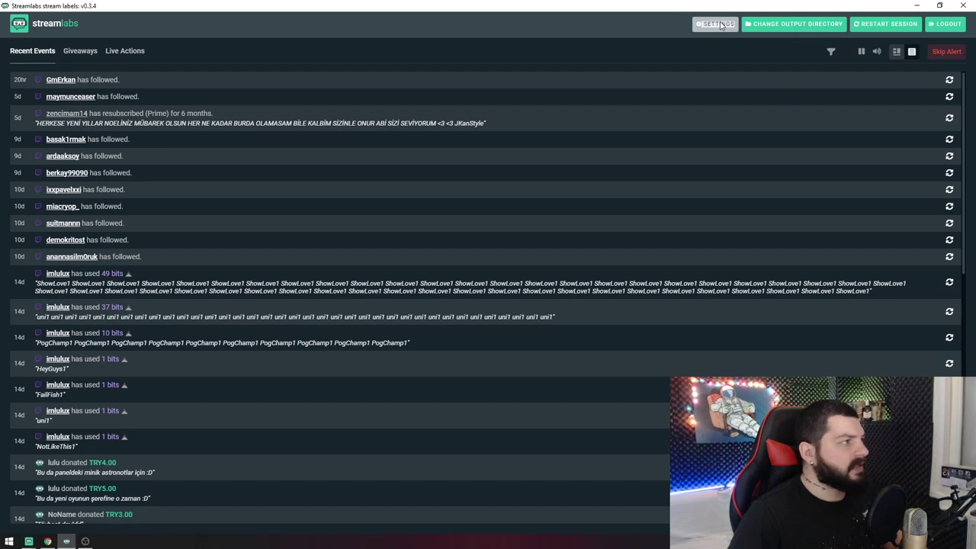
left_click(96, 27)
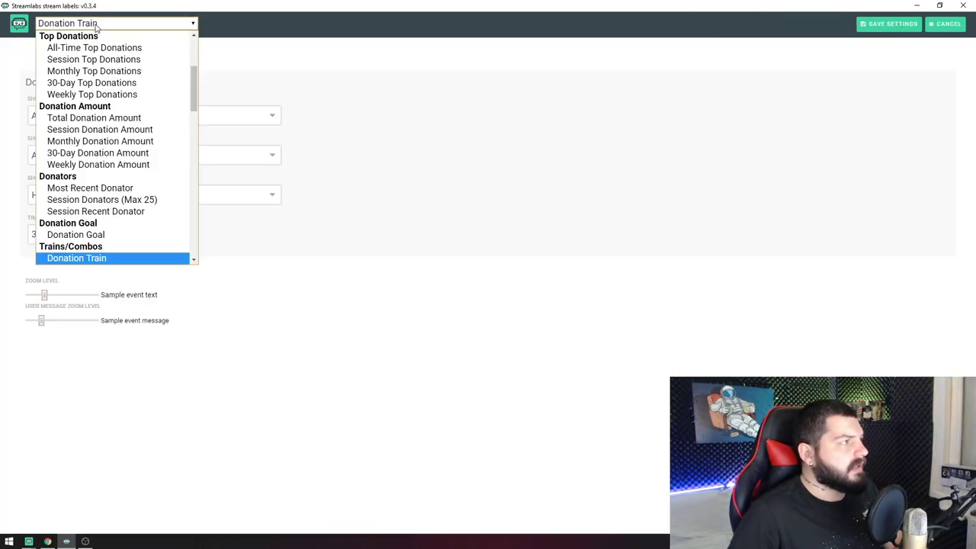
left_click(242, 49)
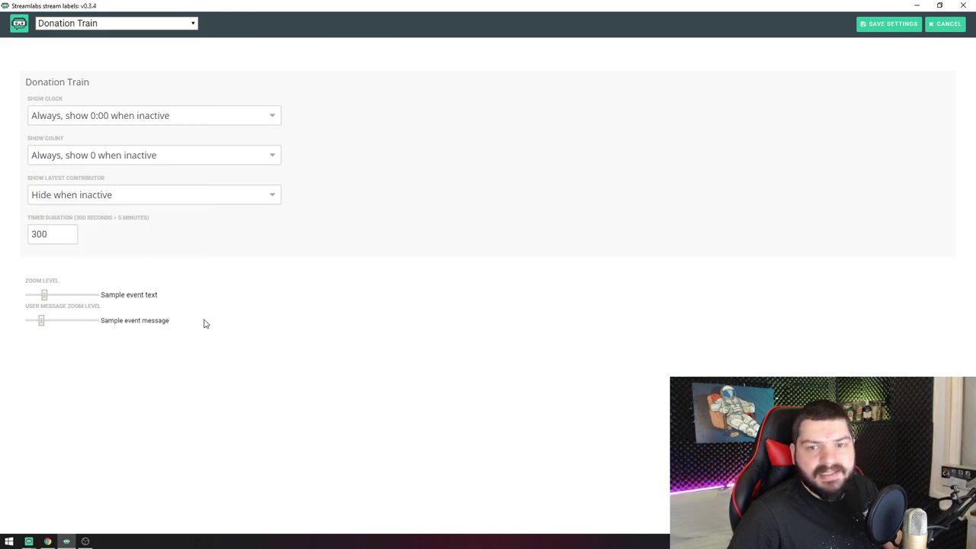
left_click(182, 24)
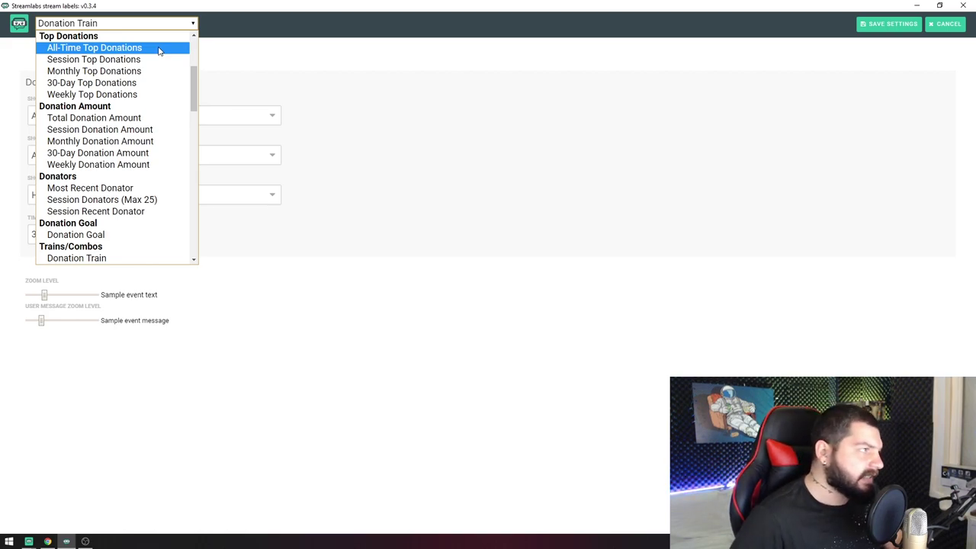
left_click(159, 49)
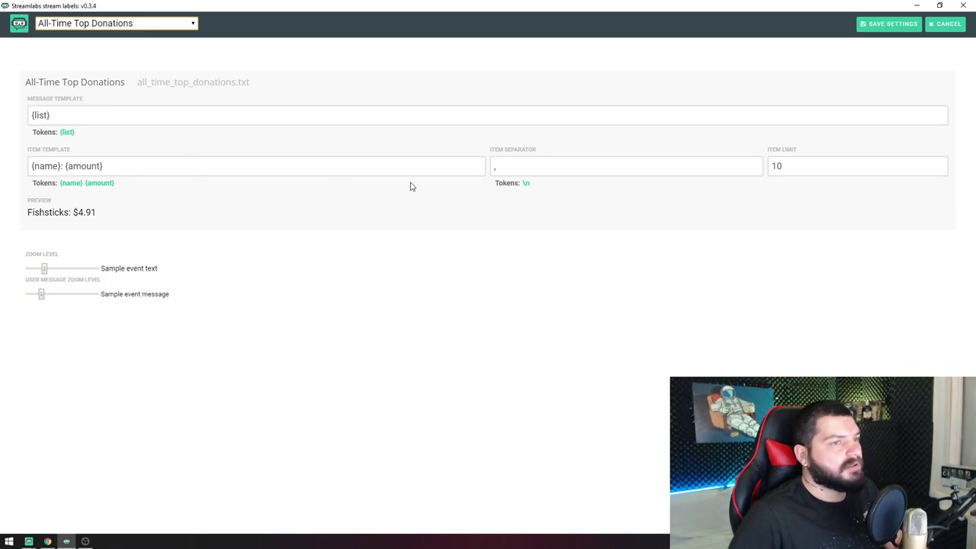
left_click(899, 28)
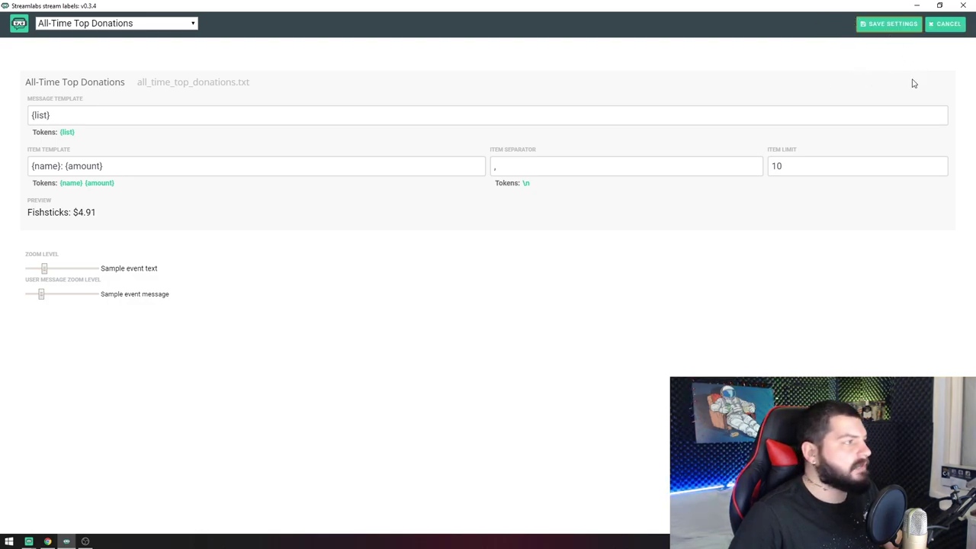
Add a new Text (GDI+) source, Metin (GDI+) 2, to the OBS scene.
left_click(915, 8)
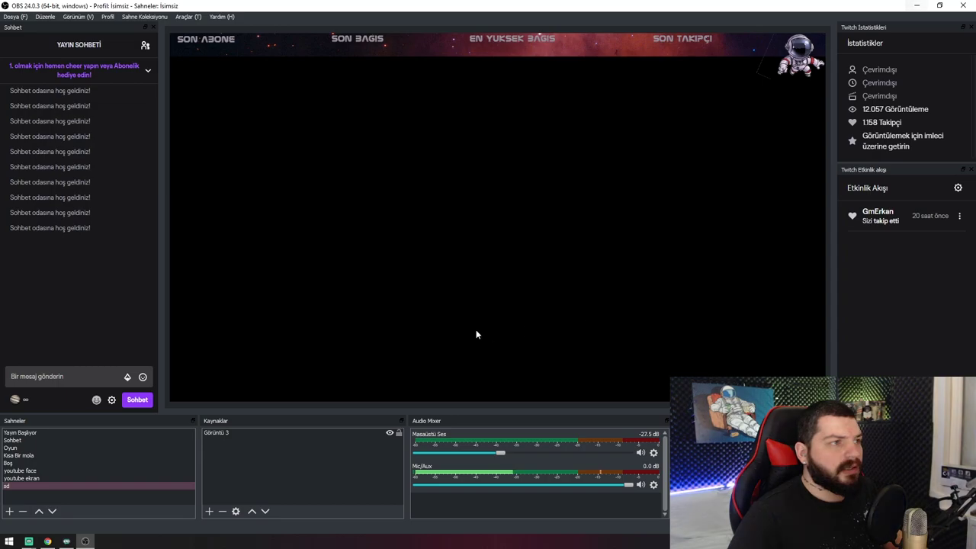
right_click(303, 455)
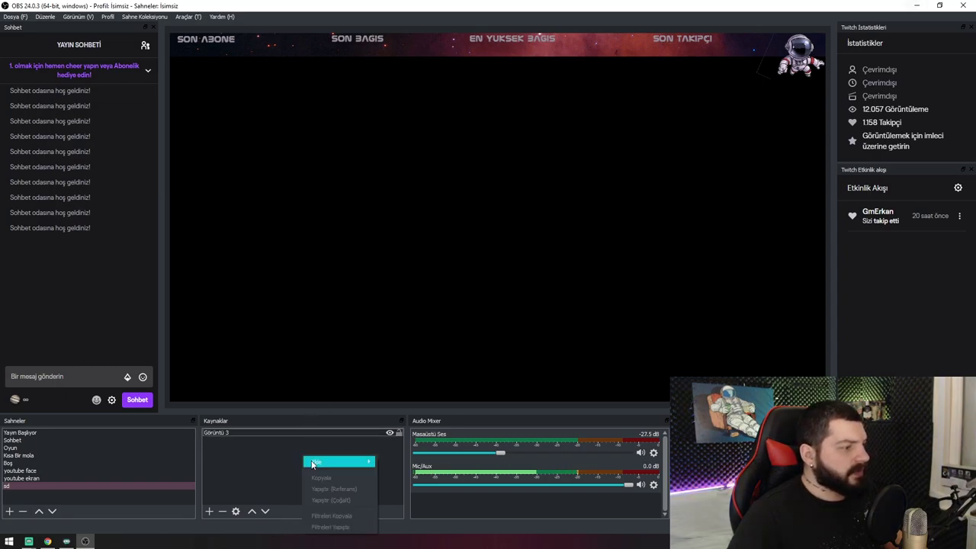
mouse_move(316, 462)
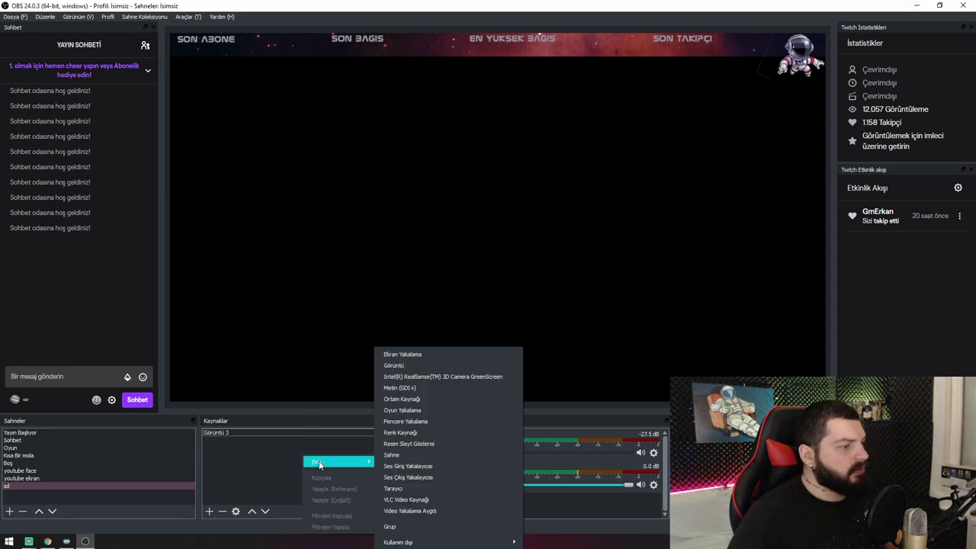
left_click(428, 389)
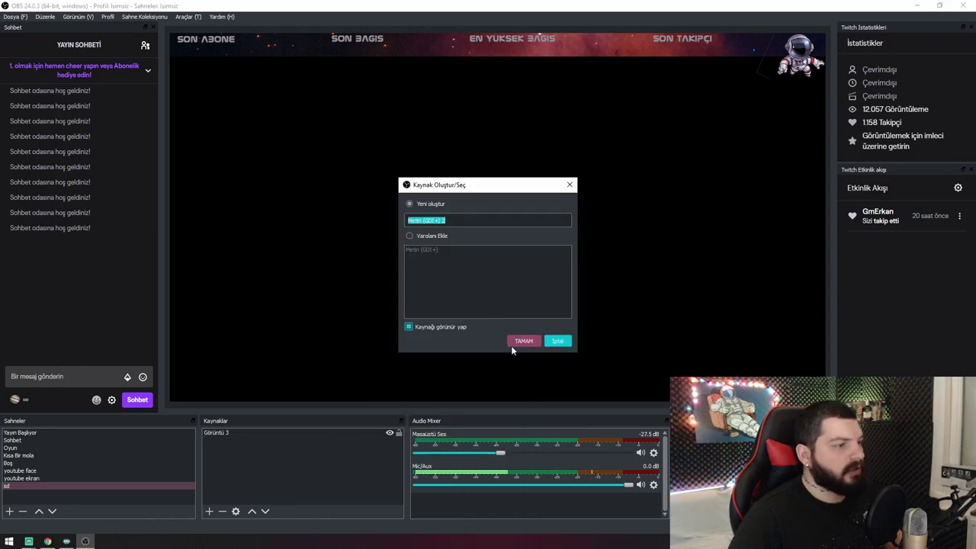
left_click(511, 344)
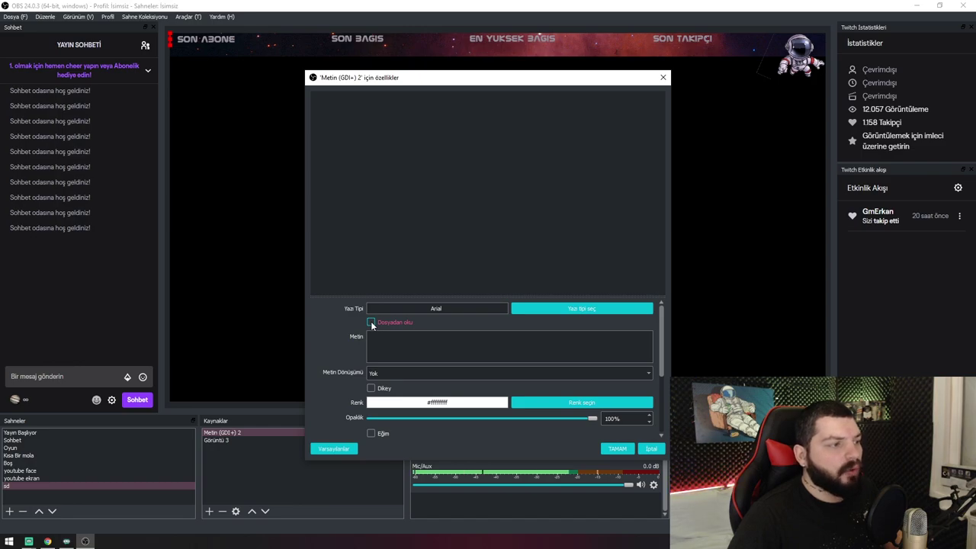
Make the text read from the file C:\streamlabels\all_time_top_donator.txt.
left_click(371, 322)
left_click(630, 323)
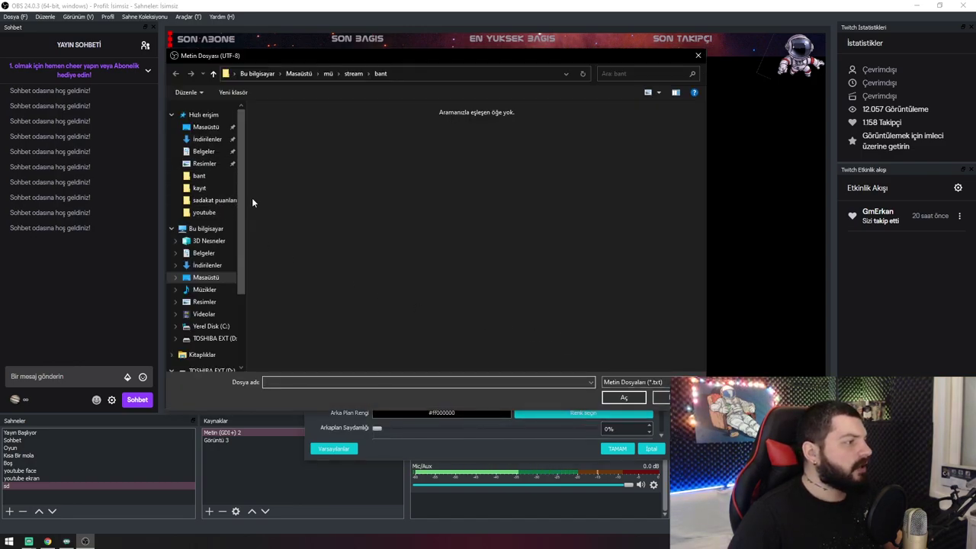
left_click(224, 228)
double_click(293, 230)
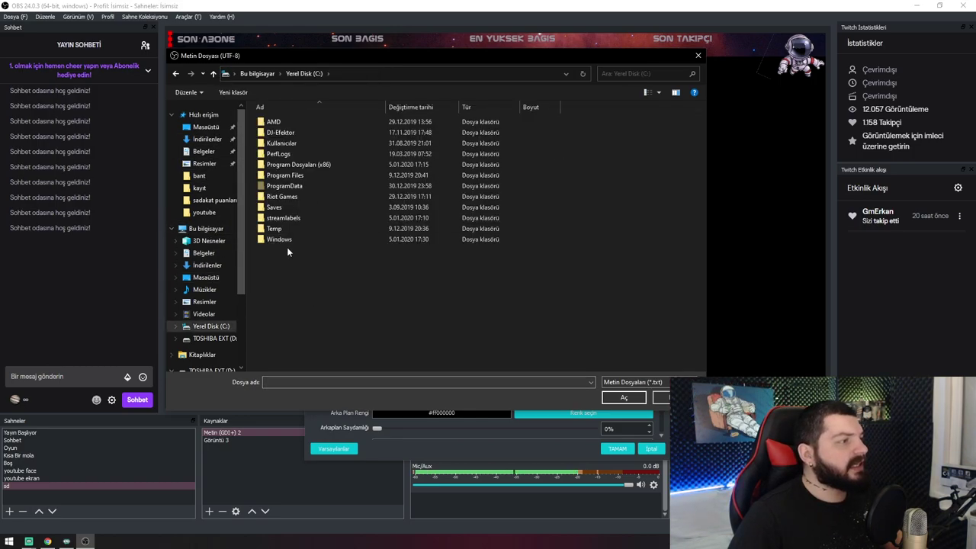
double_click(285, 219)
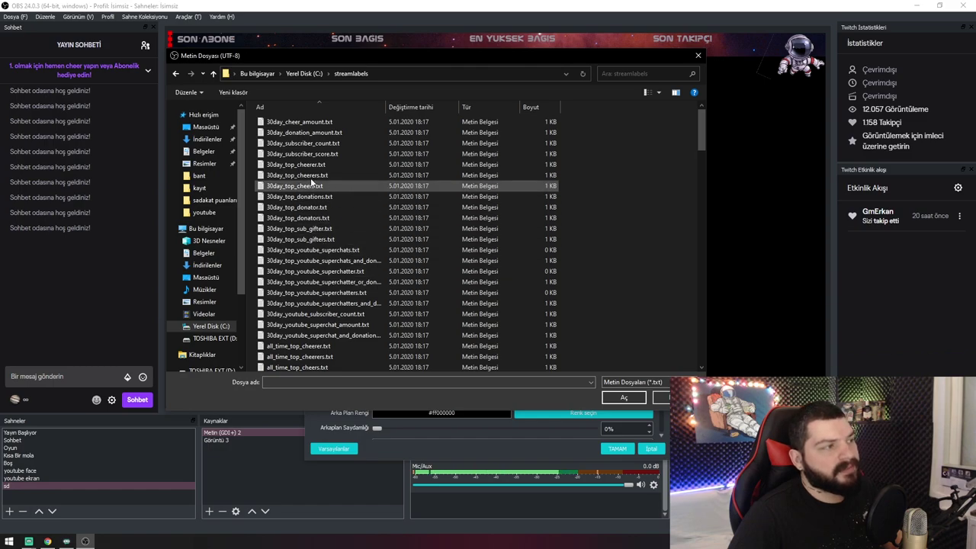
left_click(308, 155)
left_click(299, 346)
scroll(362, 260, "down", 6)
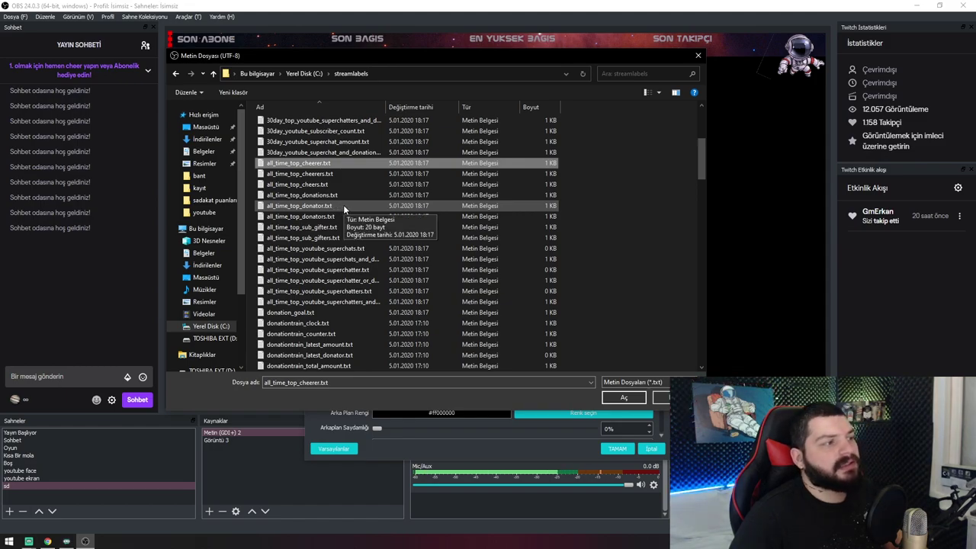
double_click(343, 206)
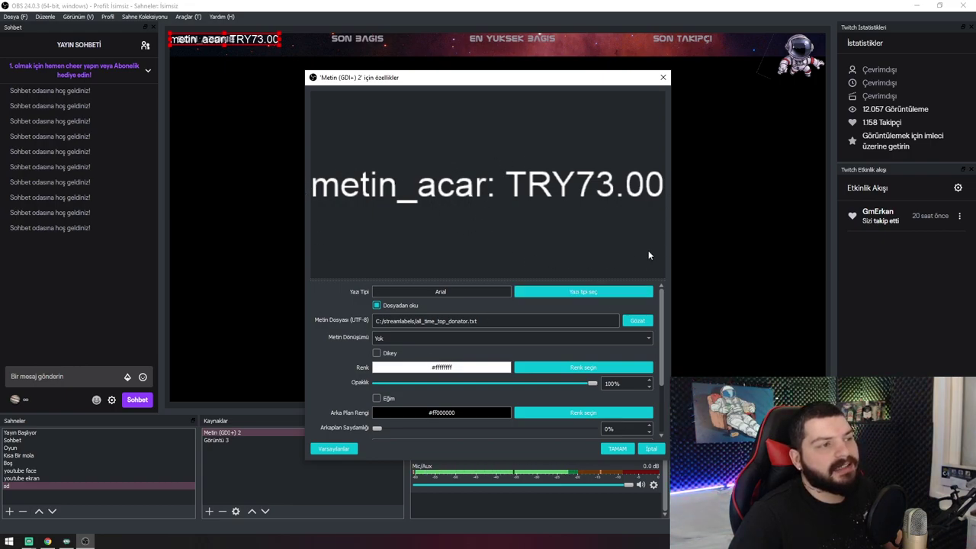
Set the top-donator text font to Nasa Medium and close the properties.
mouse_move(448, 194)
left_mouse_down()
mouse_move(416, 191)
mouse_move(443, 178)
left_mouse_up()
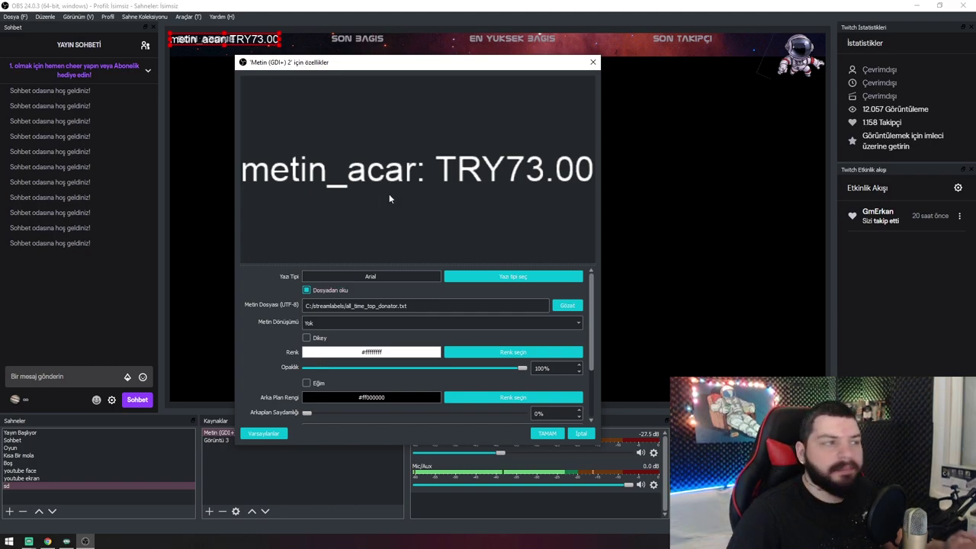
scroll(258, 316, "down", 1)
scroll(259, 314, "down", 1)
scroll(270, 309, "up", 1)
scroll(387, 335, "up", 1)
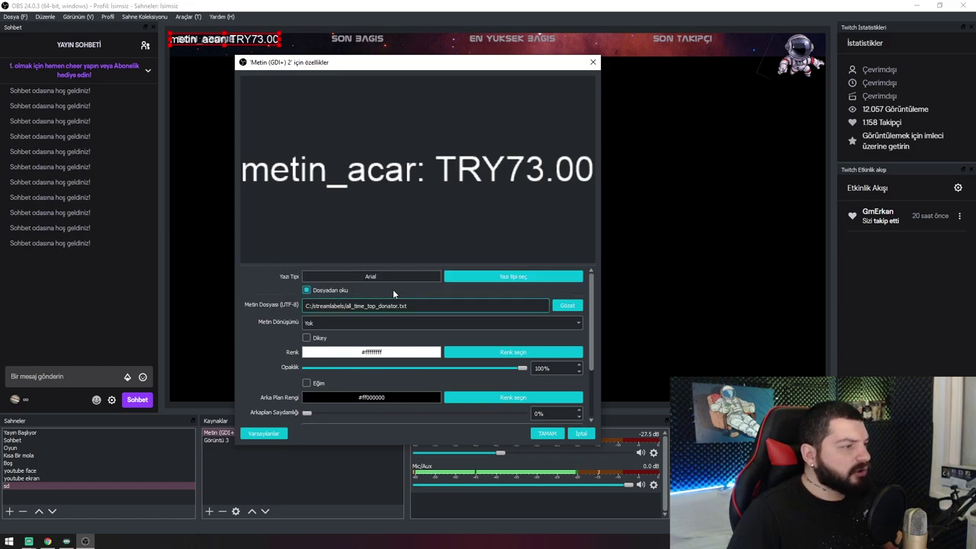
scroll(260, 385, "down", 2)
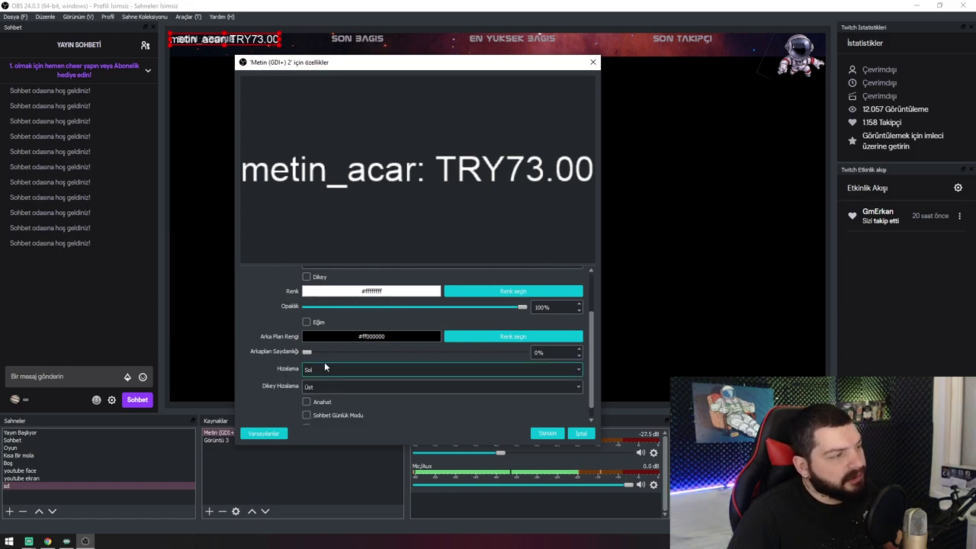
scroll(323, 367, "up", 1)
scroll(457, 319, "up", 1)
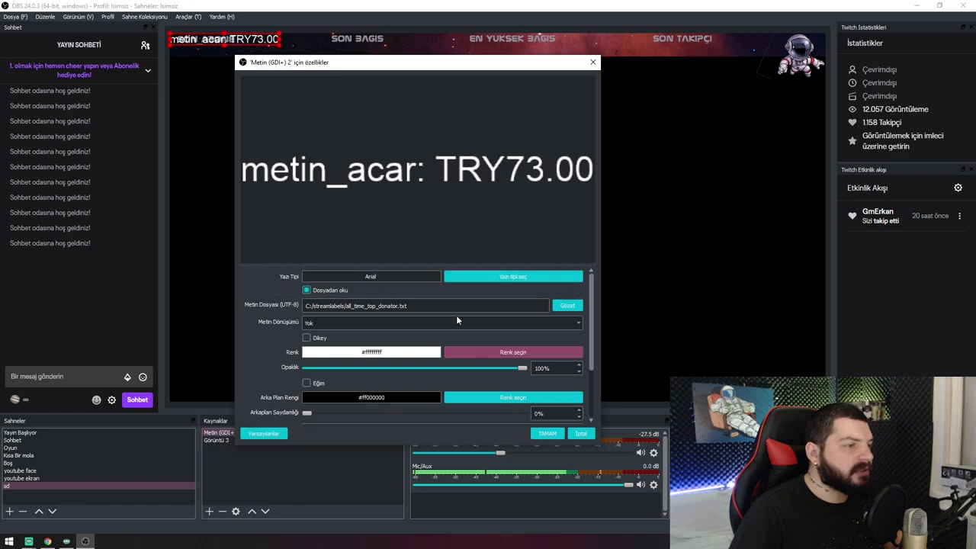
left_click(485, 274)
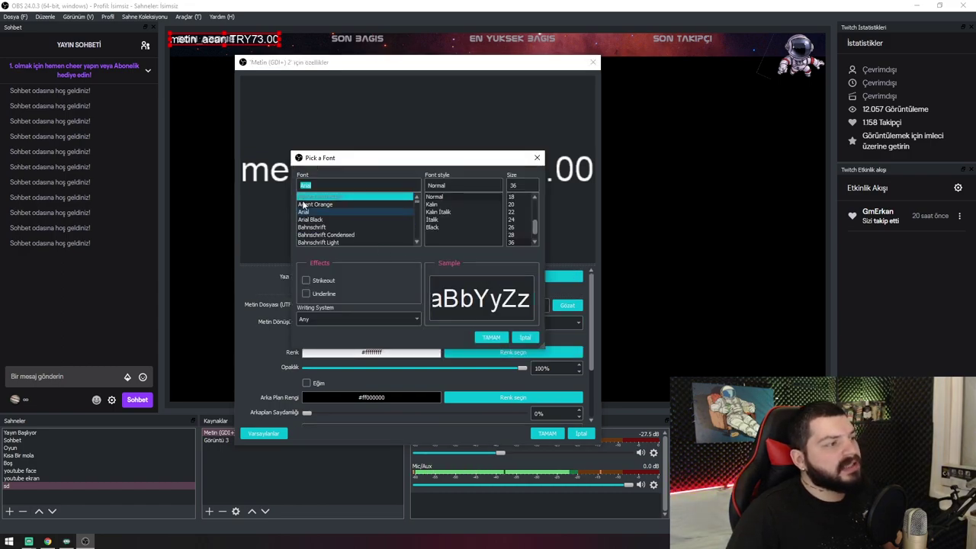
scroll(336, 218, "down", 15)
left_click(336, 219)
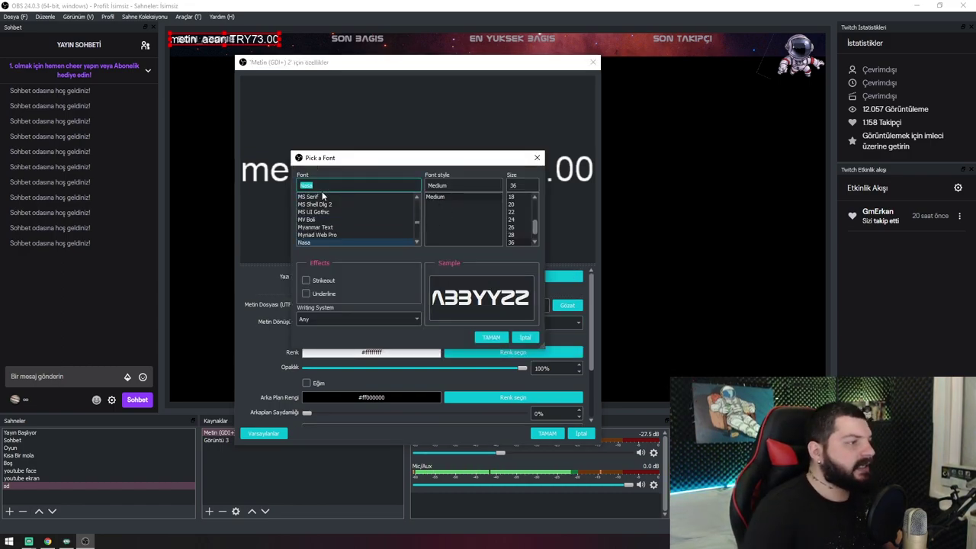
left_click(491, 337)
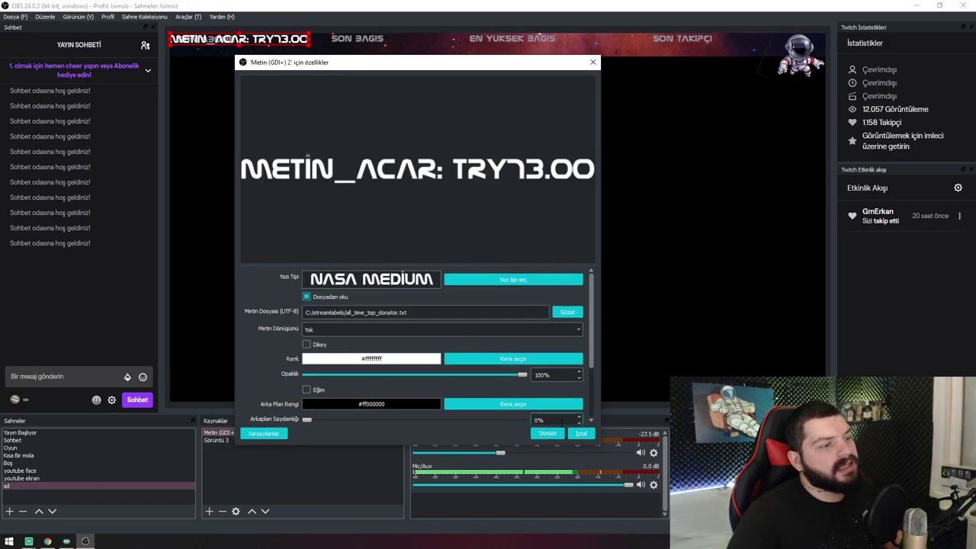
left_click(549, 434)
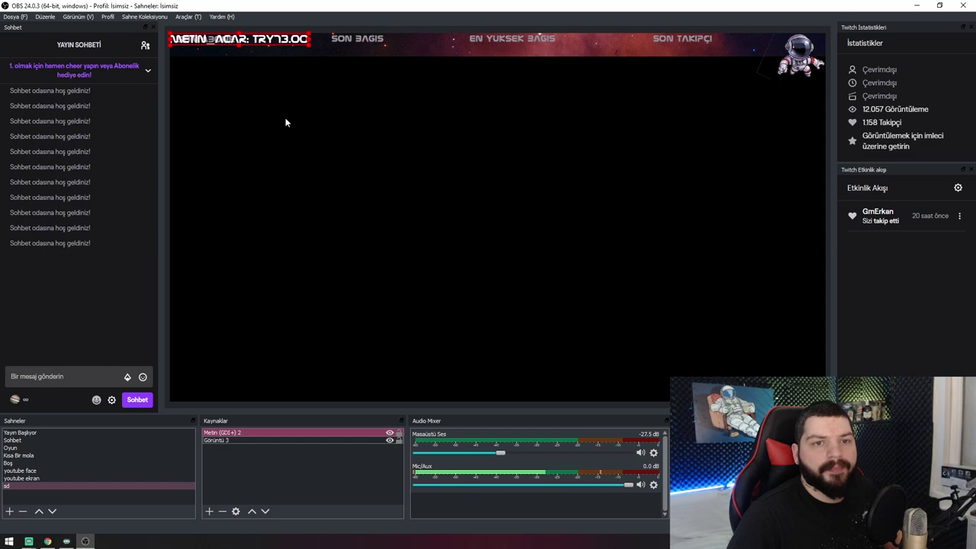
Move the top-donator text so it sits just under the EN YUKSEK BAGIS heading on the banner.
left_click_drag(281, 42, 530, 52)
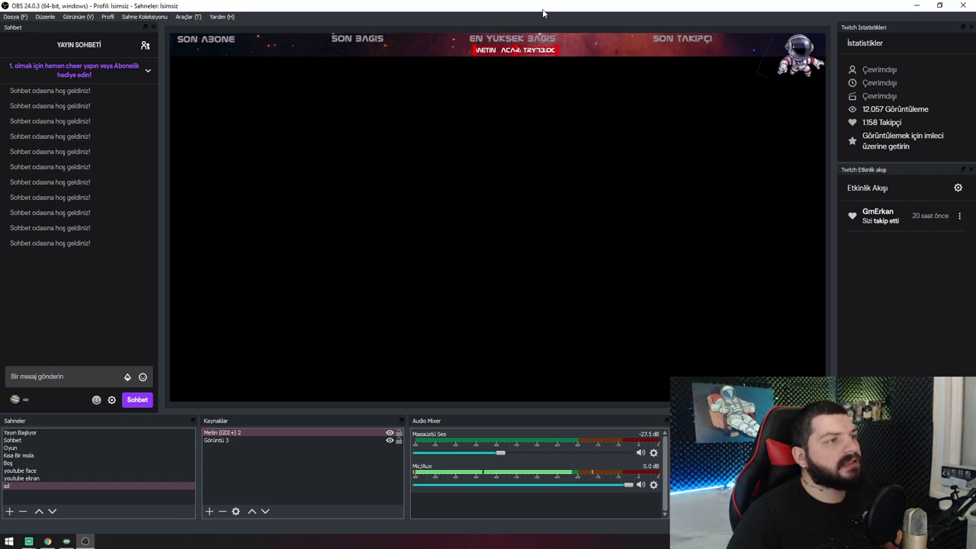
left_click(537, 211)
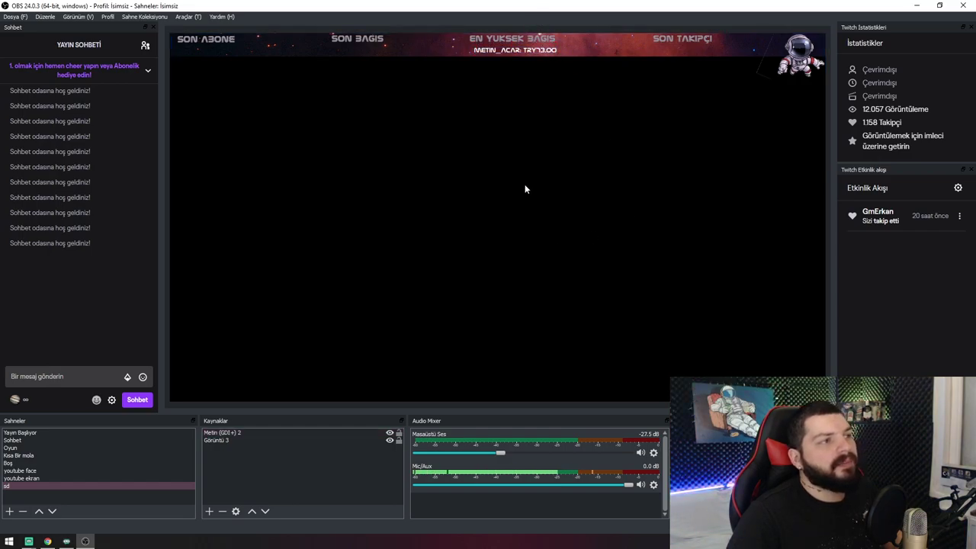
left_click(528, 52)
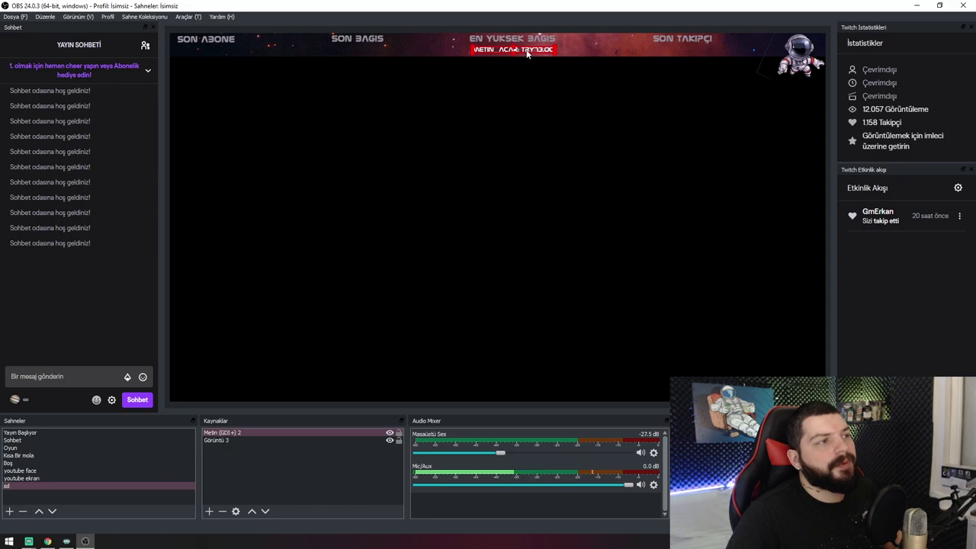
left_click(660, 122)
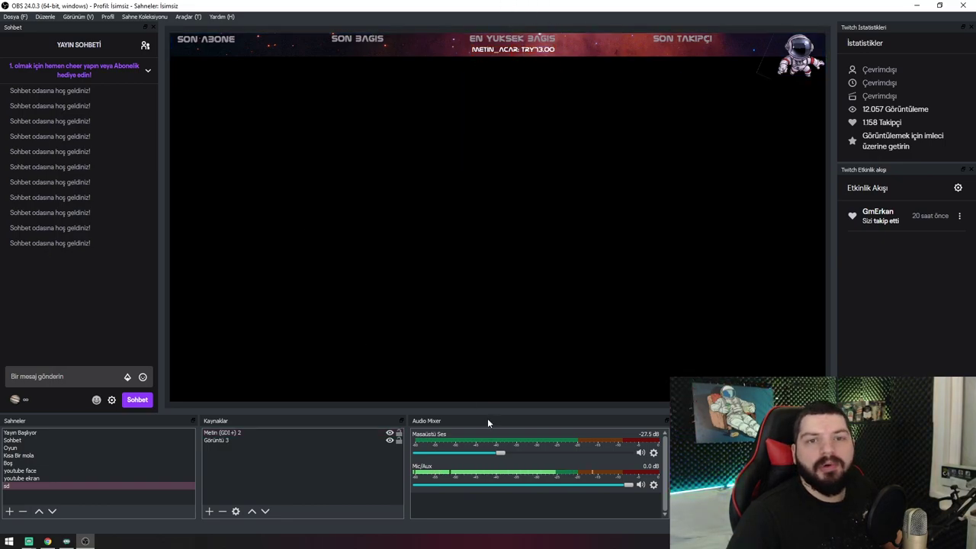
right_click(275, 484)
Add a new text source named 'son bağış'.
mouse_move(297, 402)
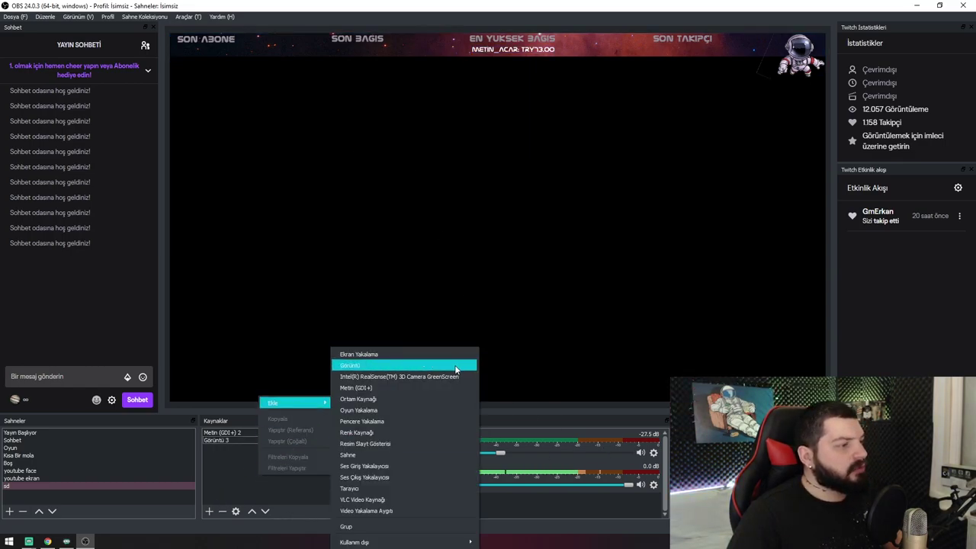
left_click(424, 394)
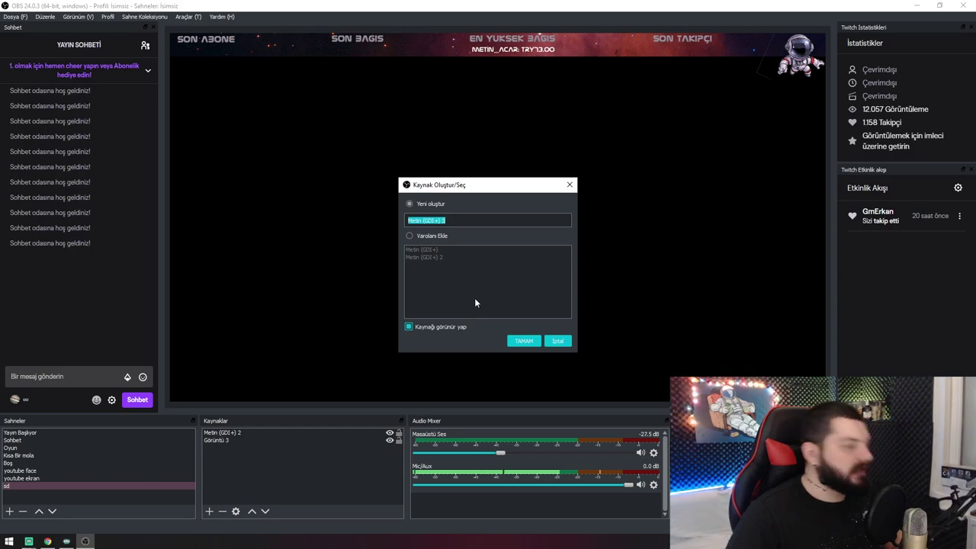
type("sd")
key("BackSpace")
key("BackSpace")
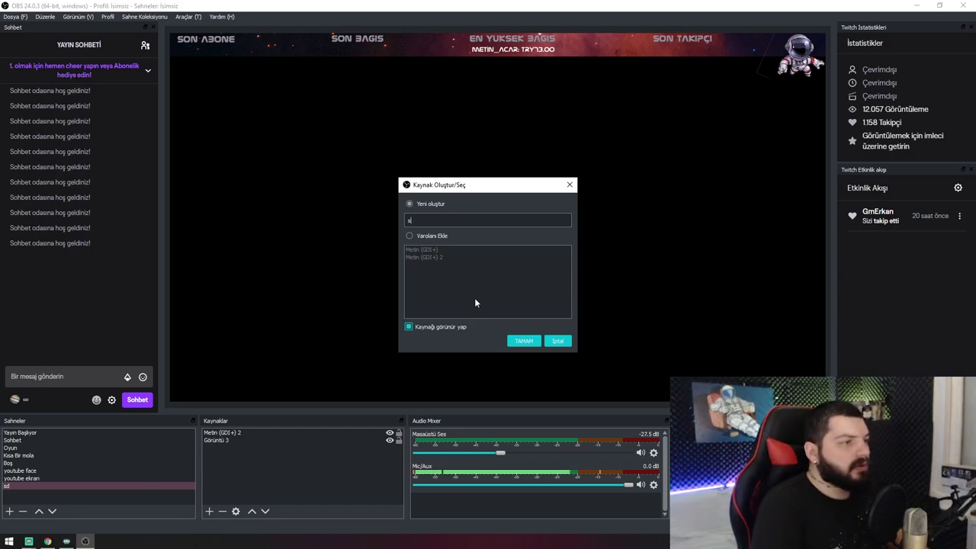
type("son bağış")
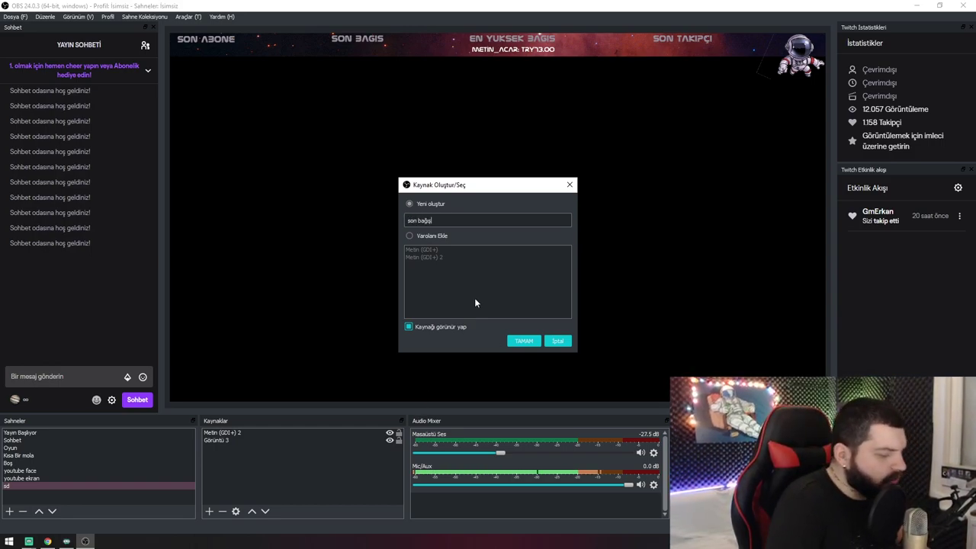
key("Return")
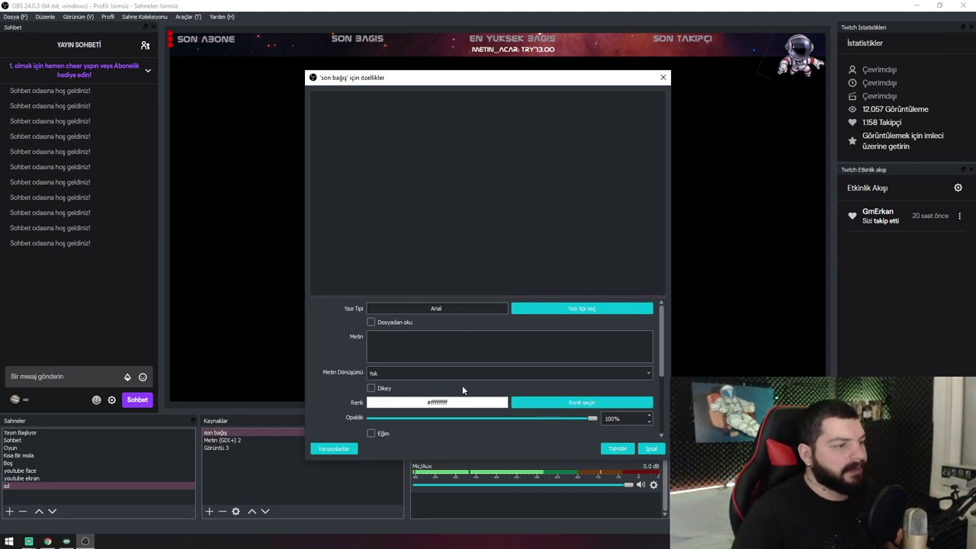
Make it read from C:\streamlabels\most_recent_subscriber.txt.
left_click(372, 323)
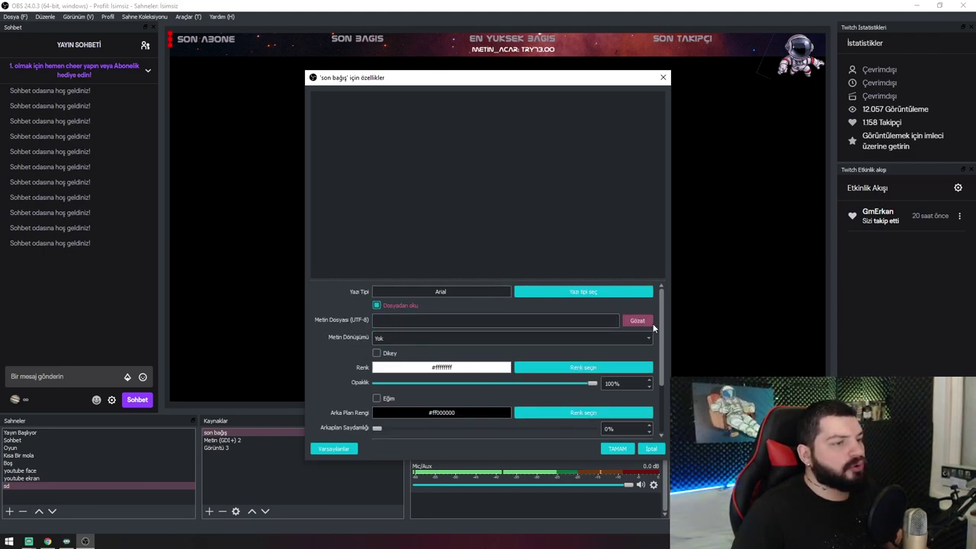
left_click(650, 324)
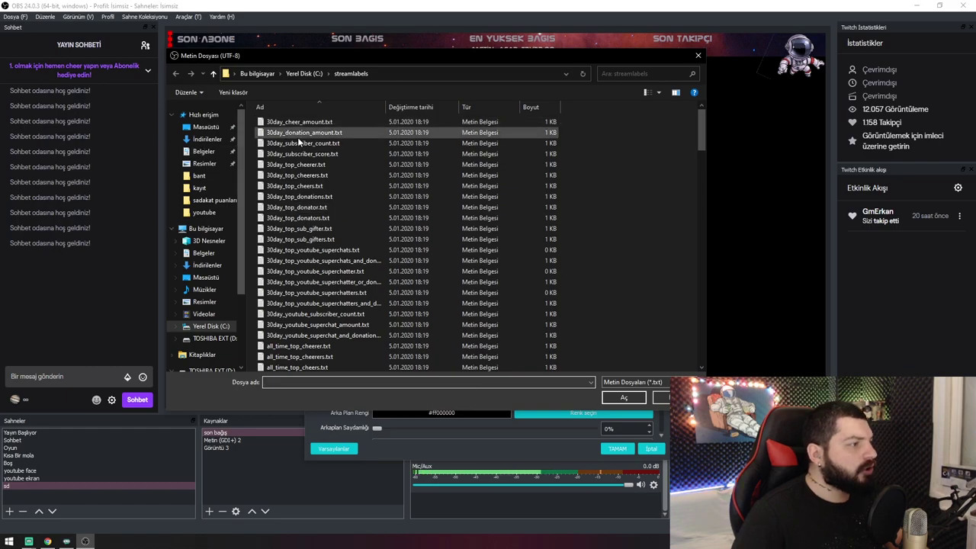
left_click(300, 143)
scroll(299, 143, "down", 15)
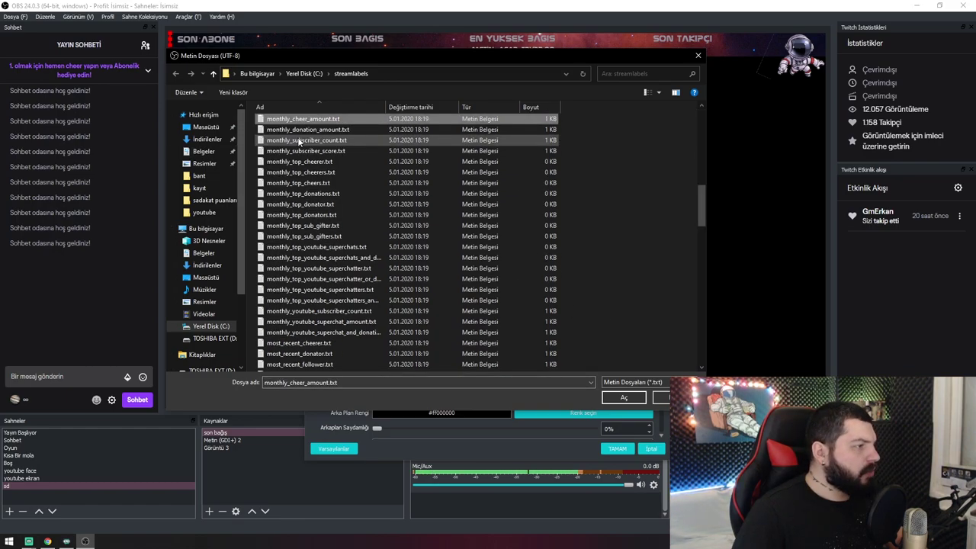
left_click(450, 152)
scroll(427, 176, "down", 3)
scroll(401, 204, "down", 2)
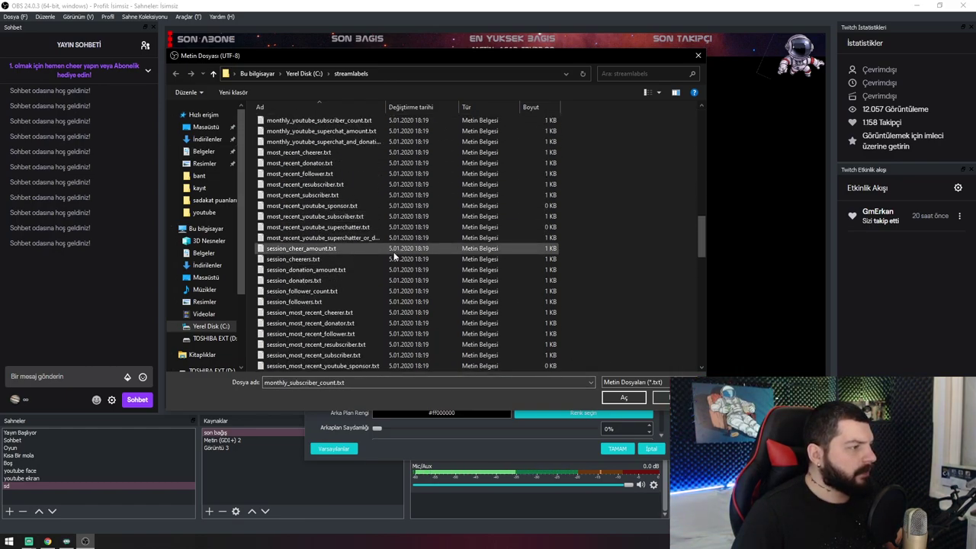
left_click(363, 197)
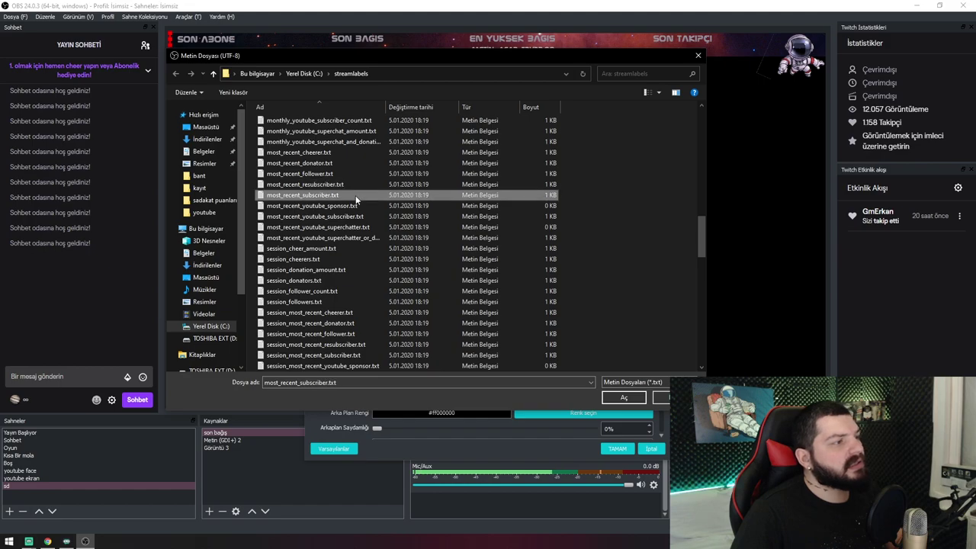
left_click(618, 396)
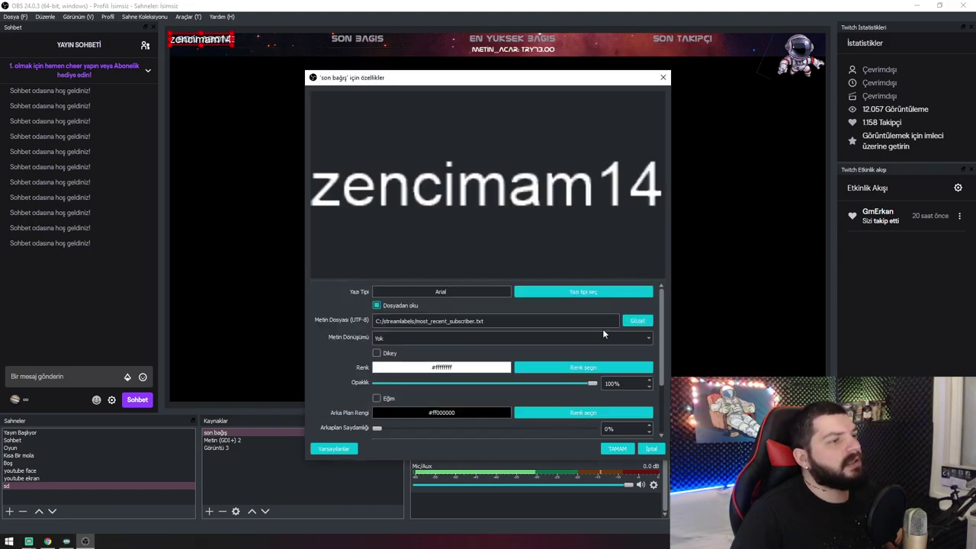
Set the subscriber text to the Nasa Medium font and place it under SON ABONE.
left_click(614, 295)
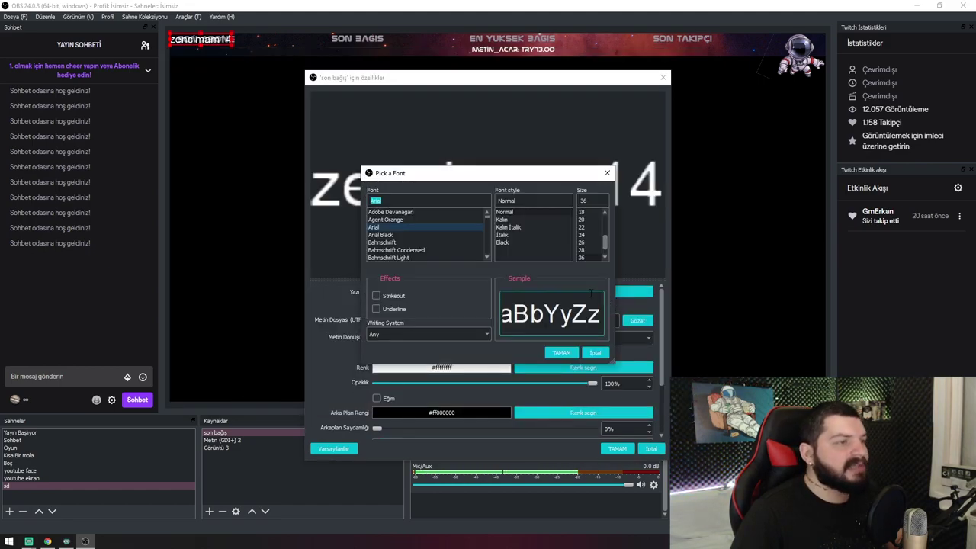
type("Nasa")
key("BackSpace")
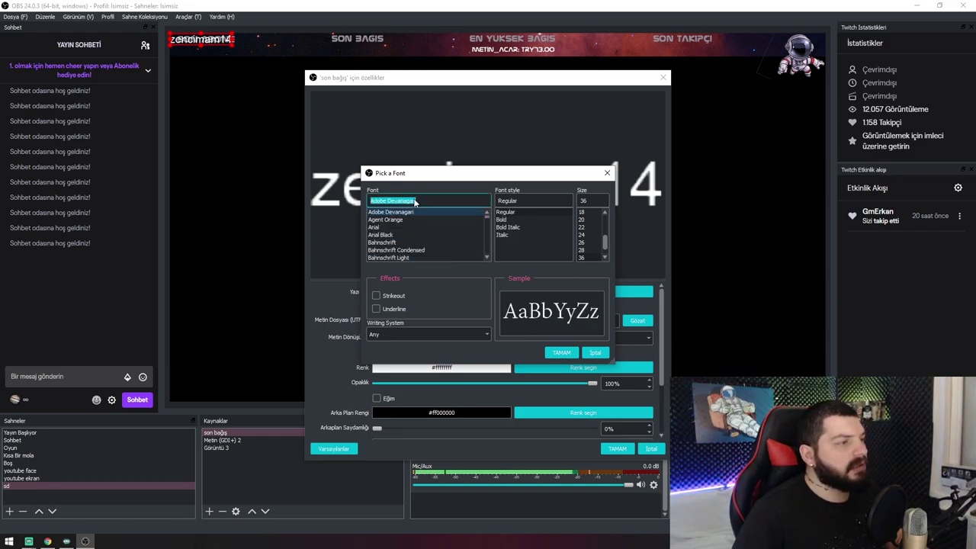
type("Nasa")
left_click(561, 352)
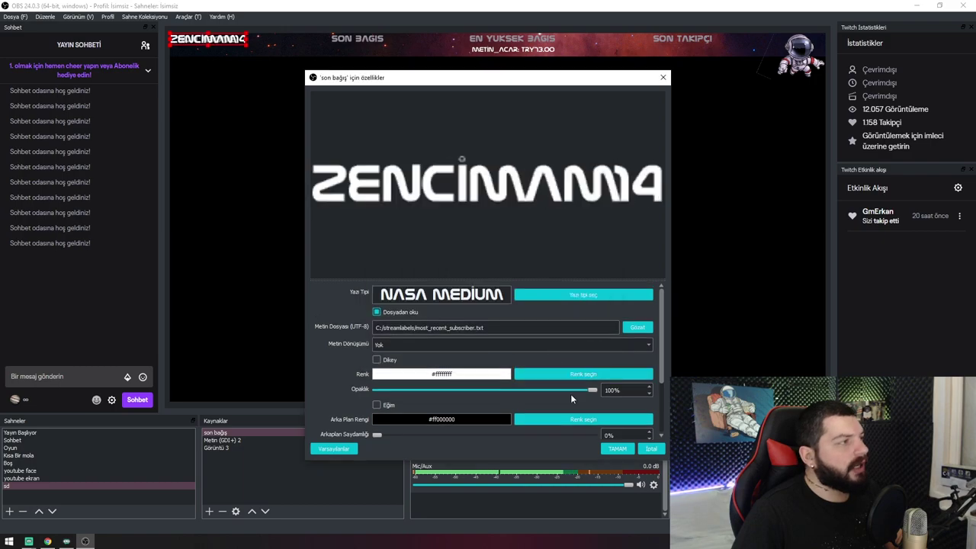
left_click(617, 449)
mouse_move(225, 51)
left_mouse_down()
mouse_move(286, 74)
mouse_move(256, 79)
mouse_move(215, 53)
mouse_move(227, 56)
left_mouse_up()
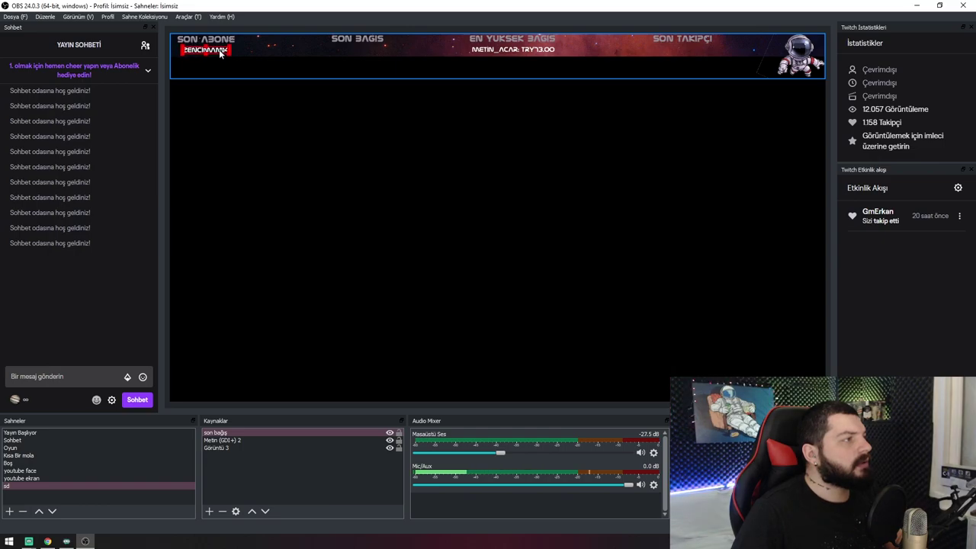
Rename the Metin (GDI+) 2 source to 'en yüksek bağış'.
left_click(407, 140)
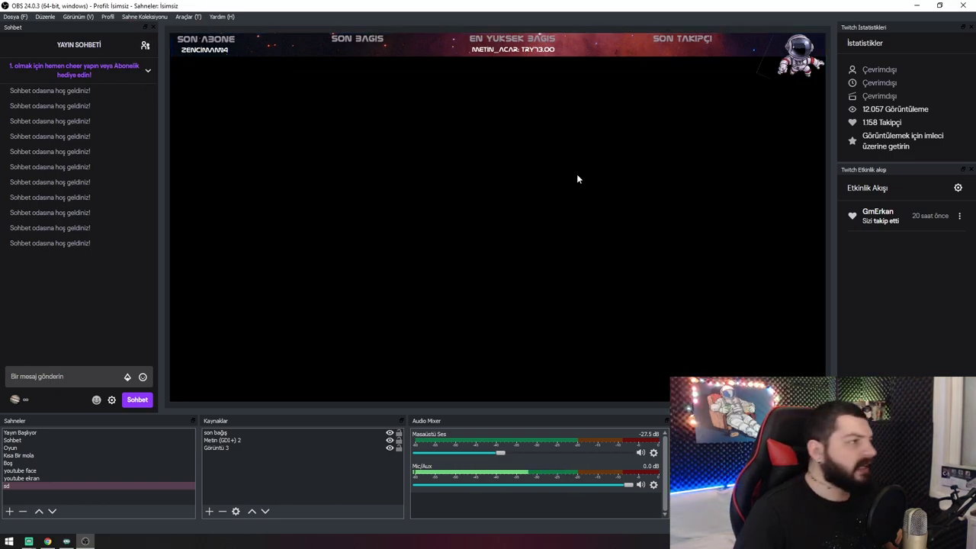
right_click(229, 441)
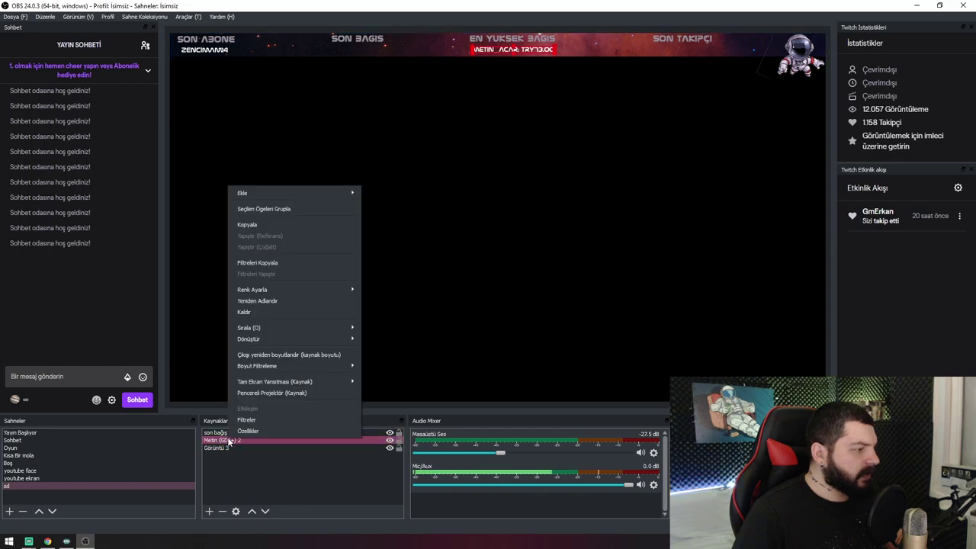
left_click(291, 300)
type("en yüksek b")
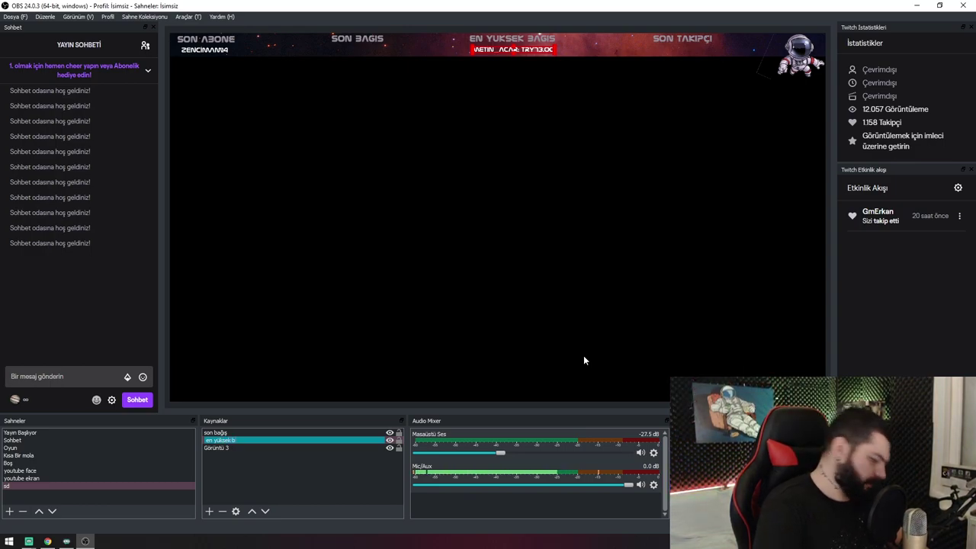
type("ağış")
key("Return")
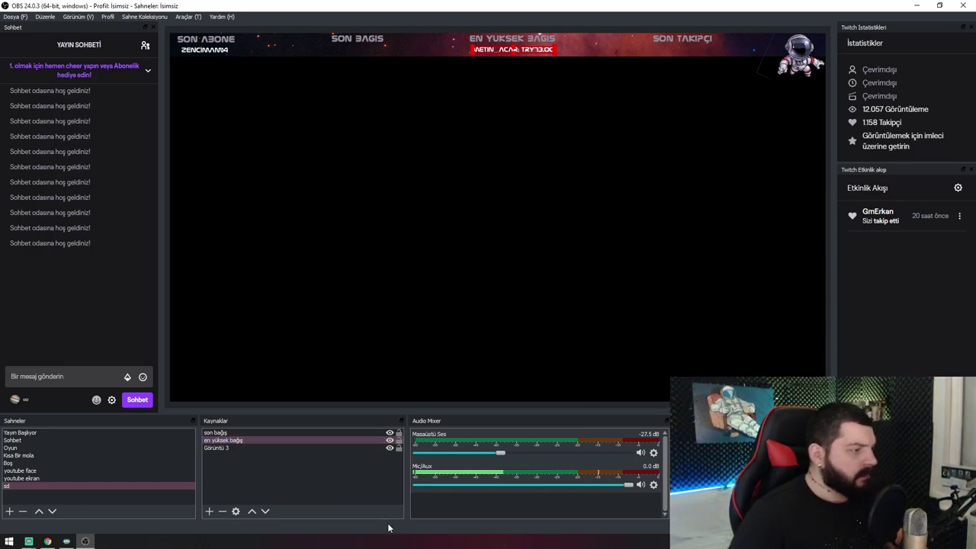
Try adding another text source named 'son bağış', then cancel after the duplicate-name warning.
right_click(221, 472)
mouse_move(259, 402)
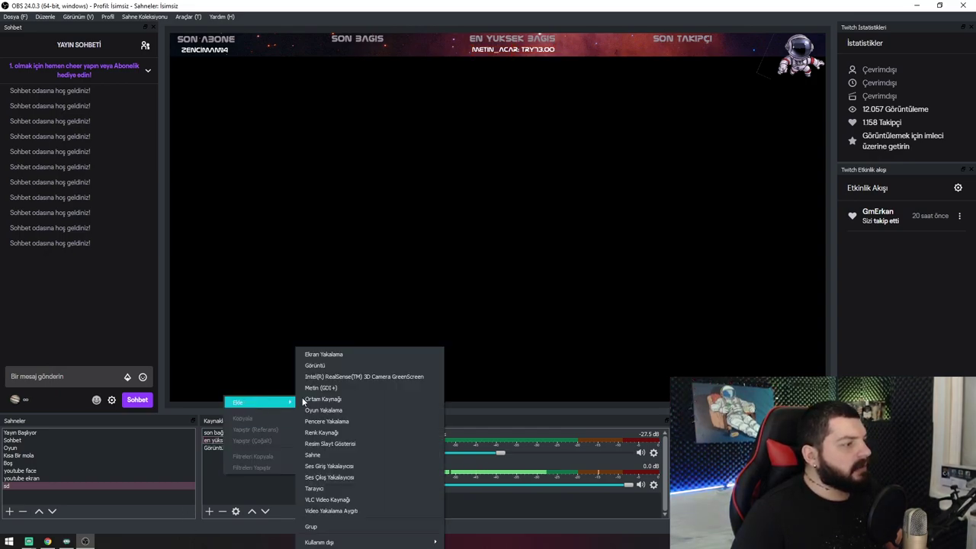
left_click(363, 392)
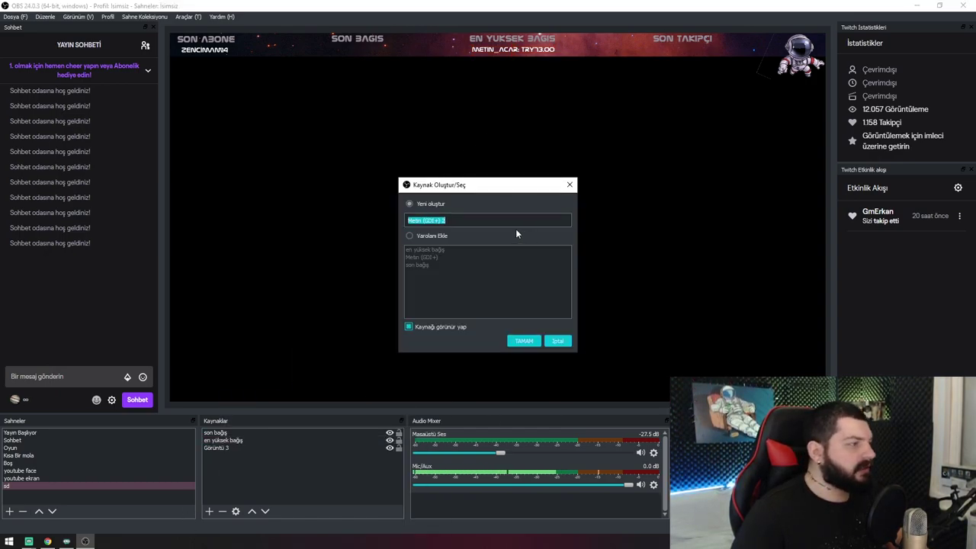
type("son")
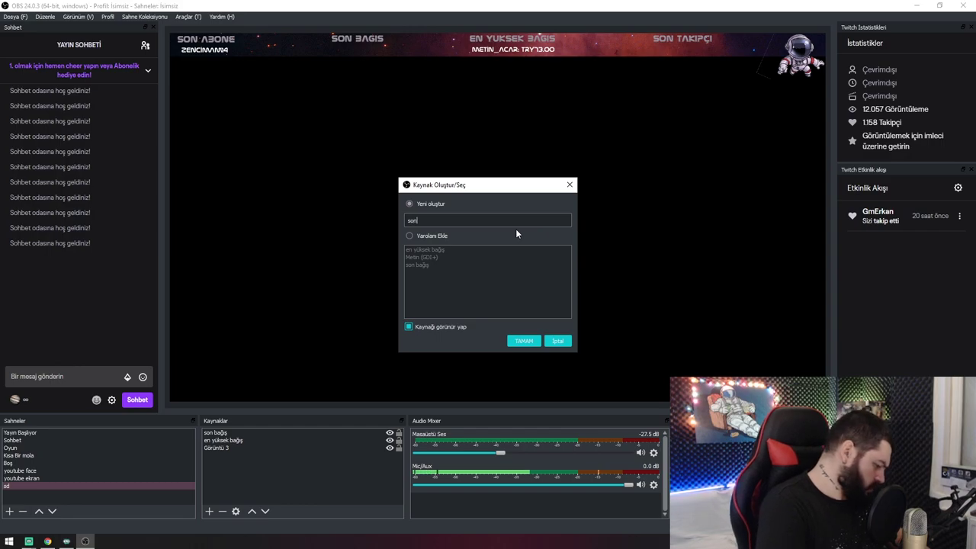
type(" bağış")
key("Return")
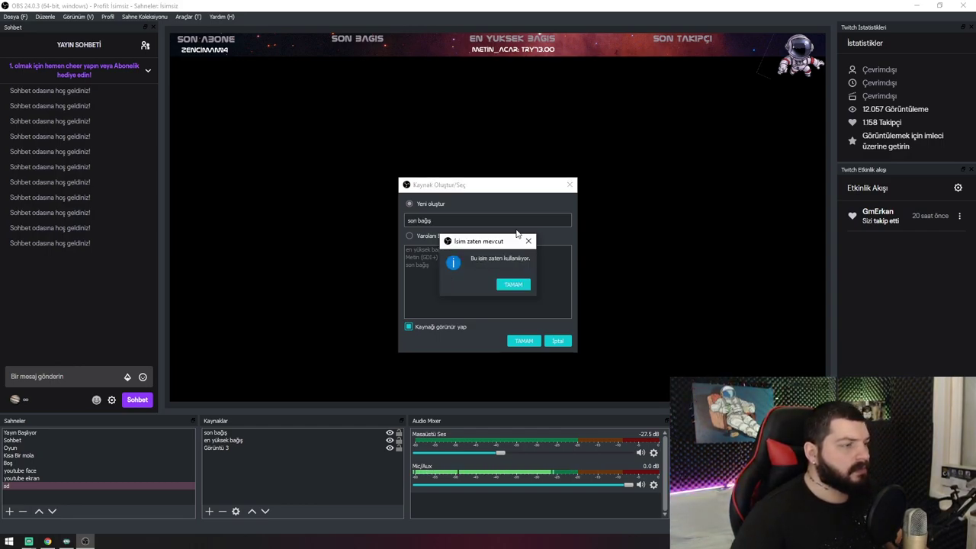
key("Return")
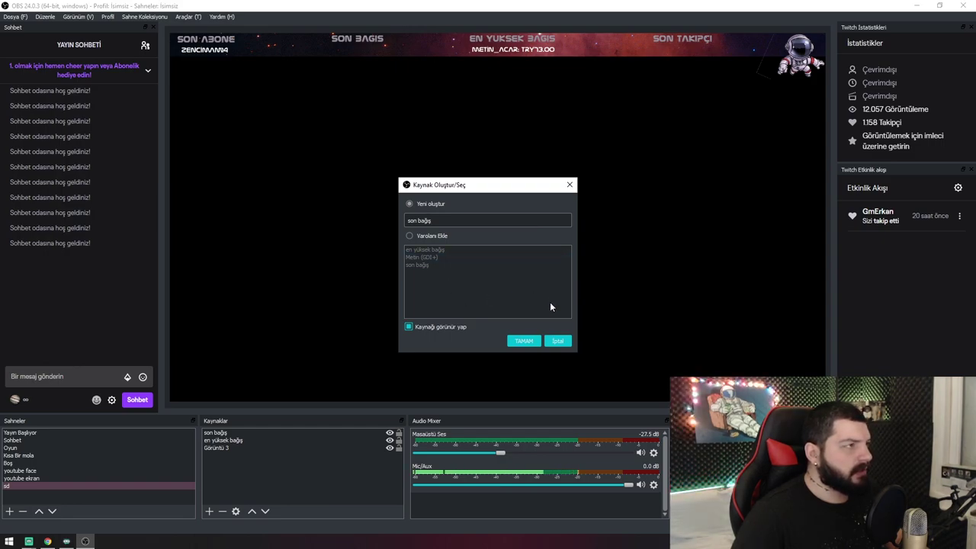
left_click(557, 341)
Rename the son bağış source to 'son abone', reopening the rename to fix a typo.
left_click(227, 433)
right_click(231, 433)
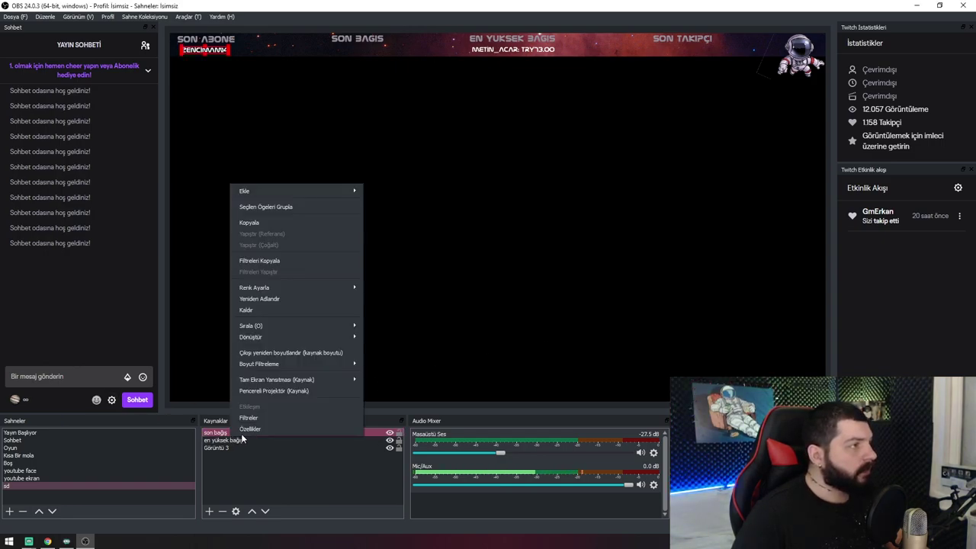
left_click(282, 299)
type("son aboneu")
key("Return")
left_click(279, 436)
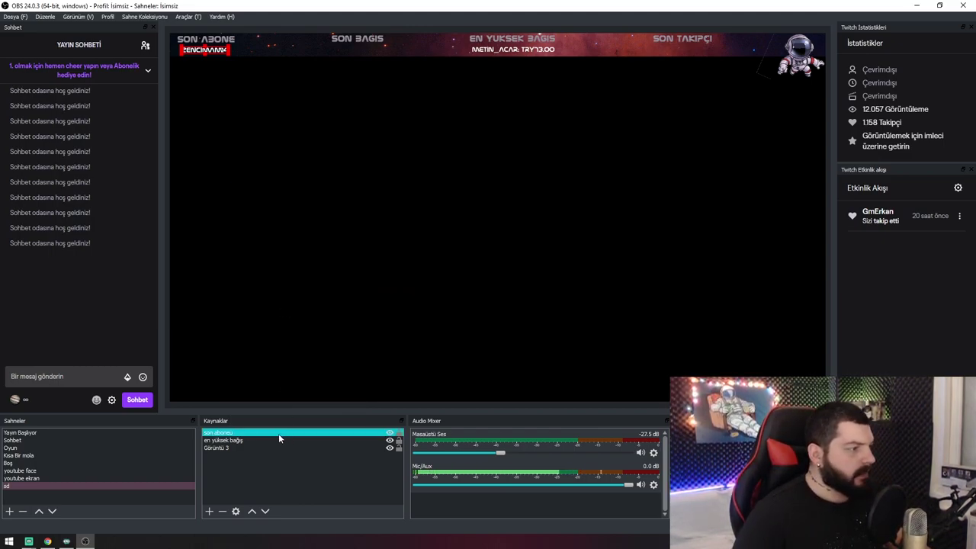
right_click(279, 438)
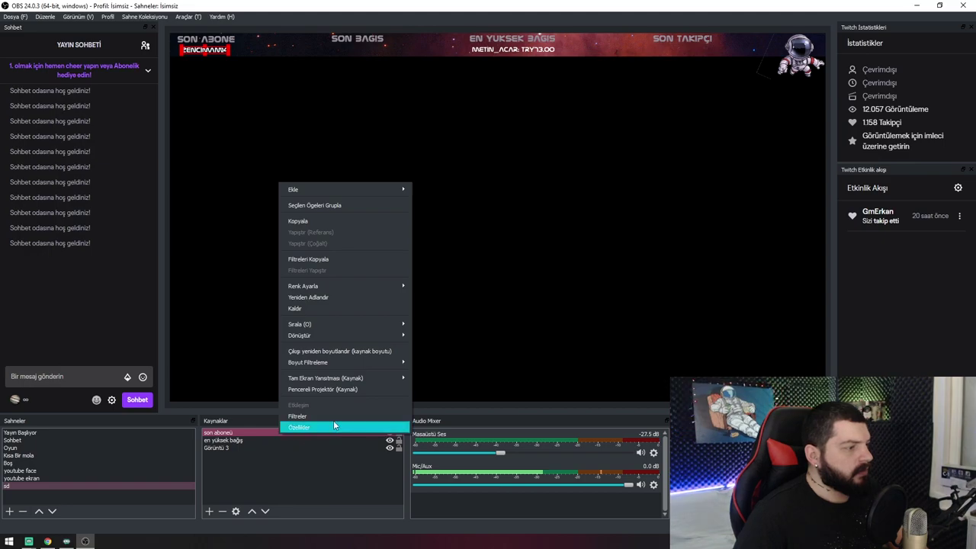
left_click(310, 297)
Confirm the 'son abone' name and add a new text source named 'son bağış'.
key("Return")
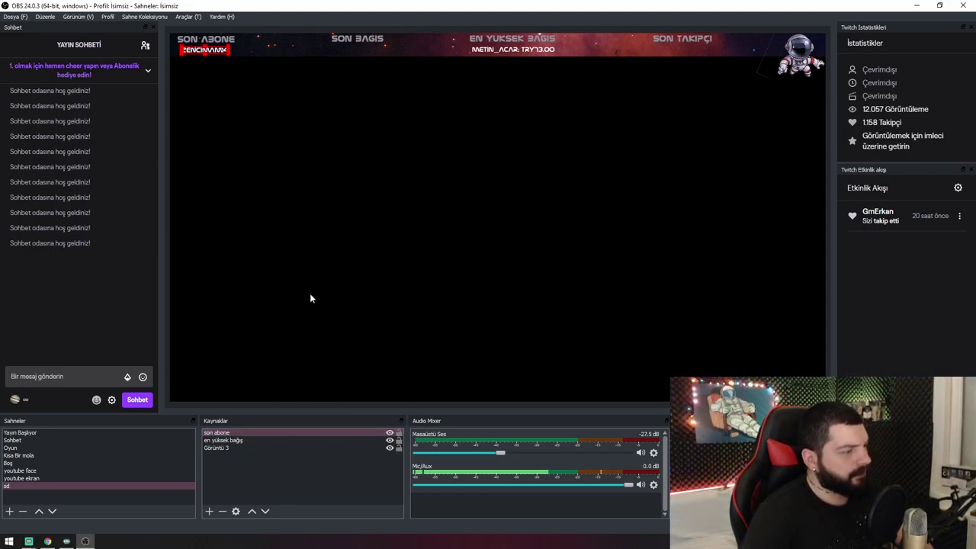
right_click(247, 471)
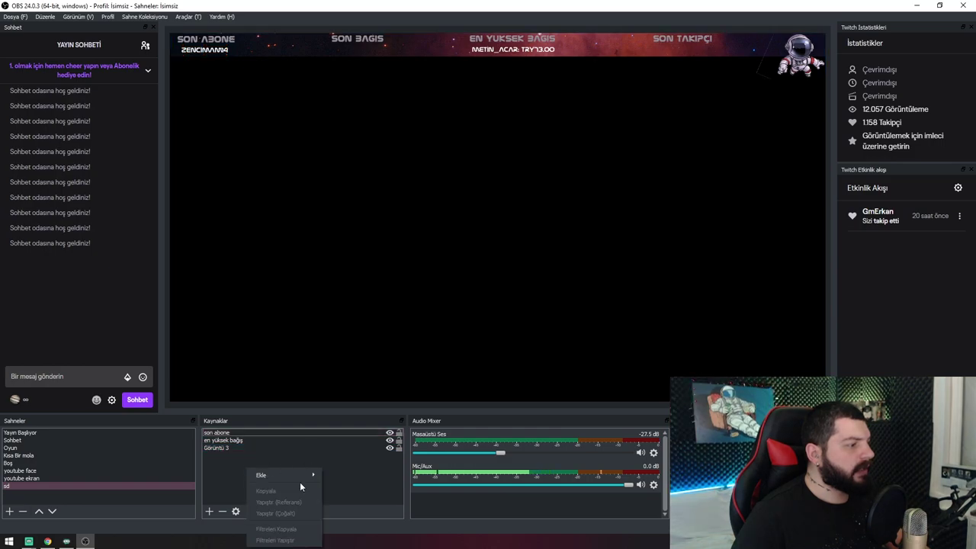
right_click(286, 472)
left_click(314, 395)
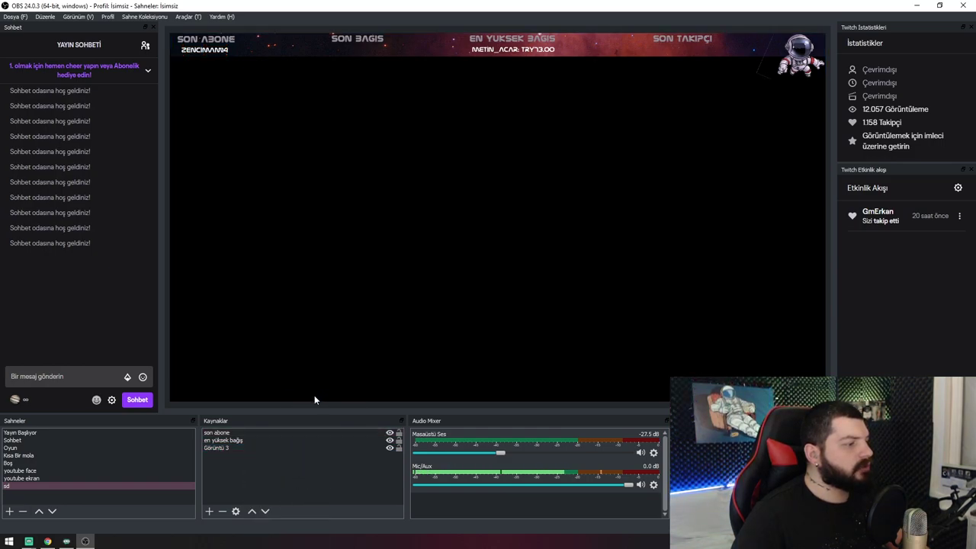
right_click(279, 468)
left_click(298, 469)
right_click(298, 470)
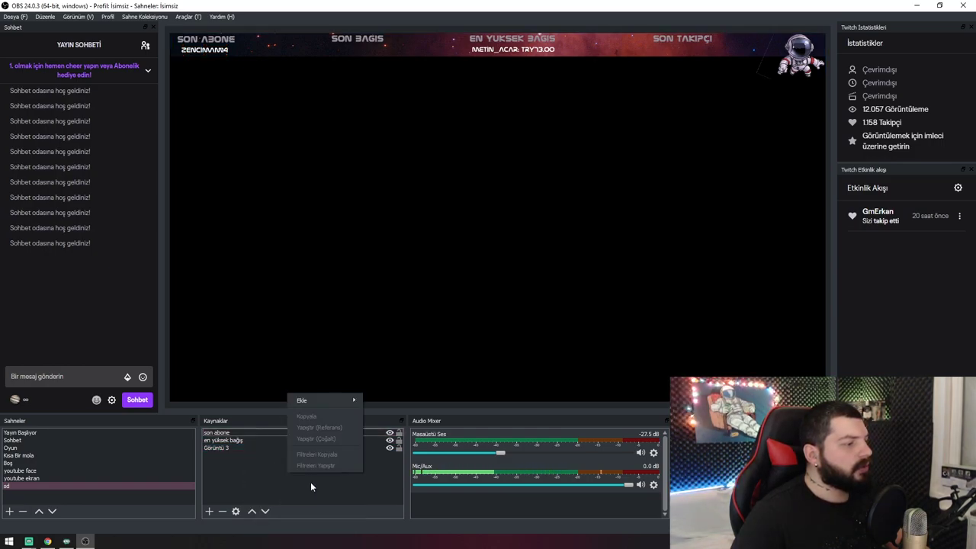
mouse_move(317, 401)
left_click(394, 387)
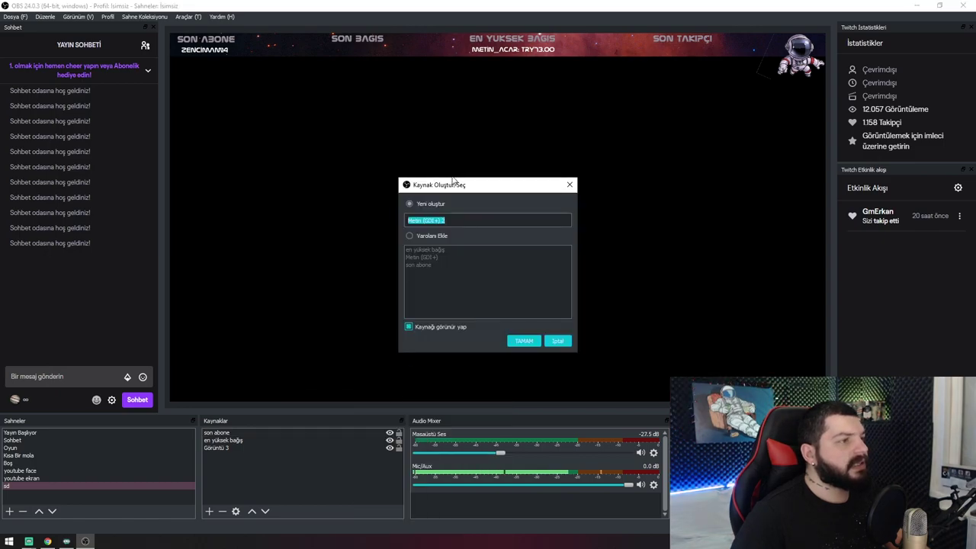
type("son ba")
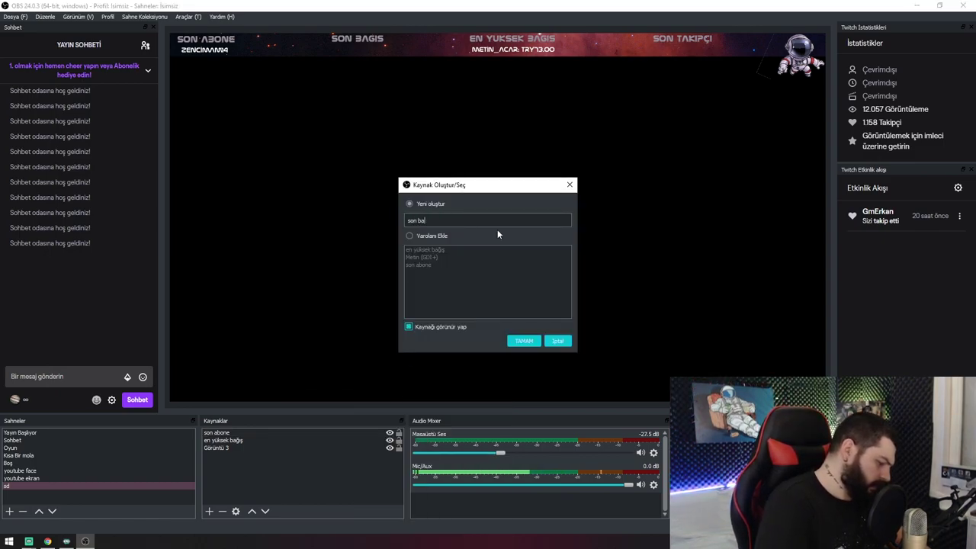
type("ğış")
key("Return")
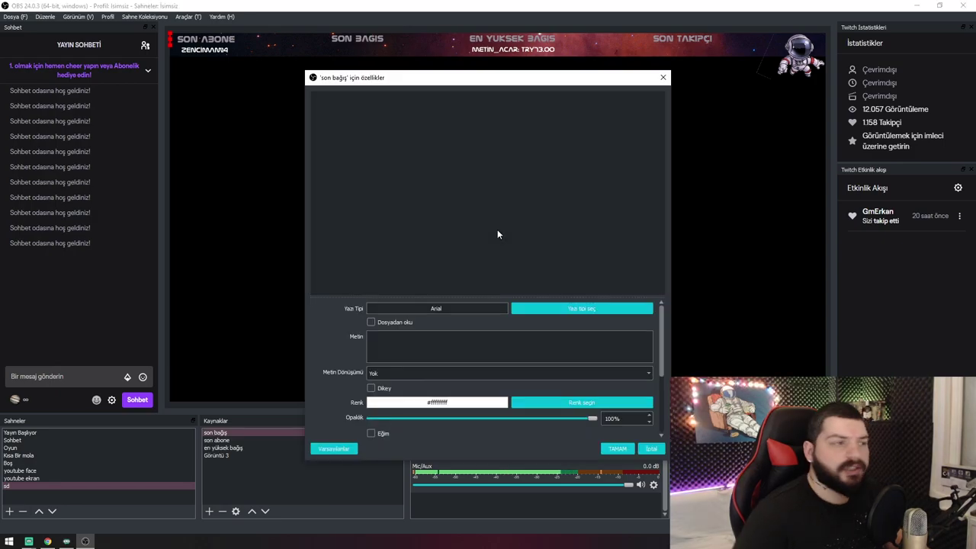
Make son bağış read from most_recent_donator.txt in the streamlabels folder.
left_click(371, 323)
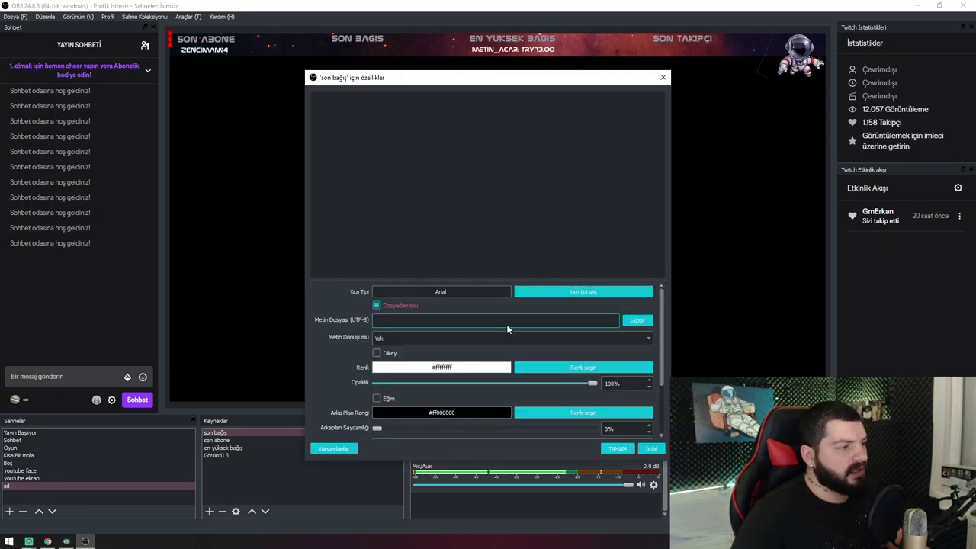
left_click(637, 321)
left_click(323, 164)
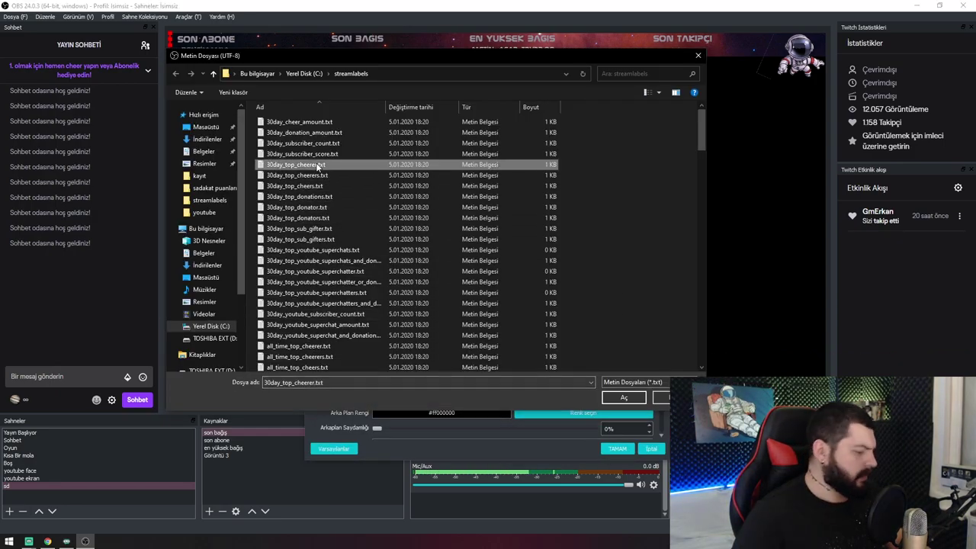
scroll(324, 162, "down", 1)
scroll(339, 186, "down", 20)
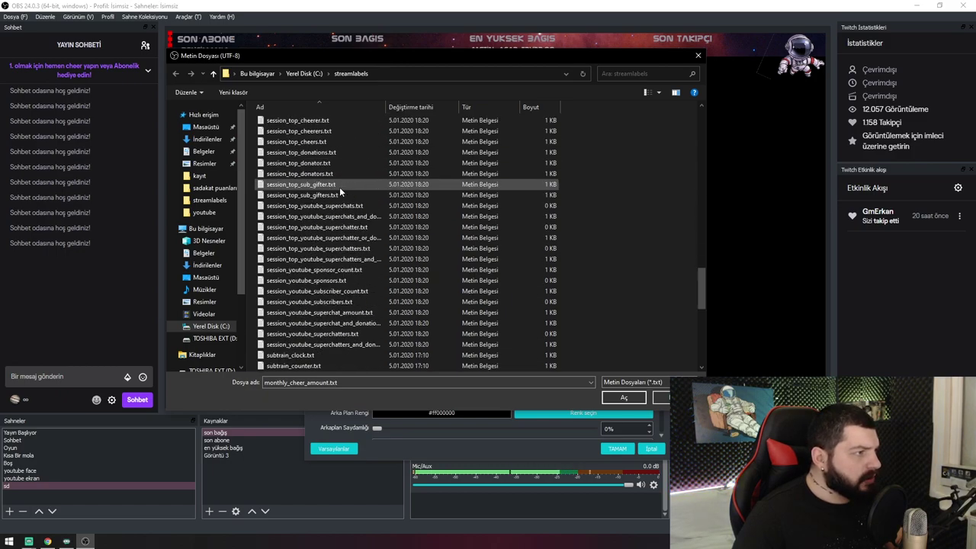
scroll(339, 187, "up", 15)
left_click(338, 190)
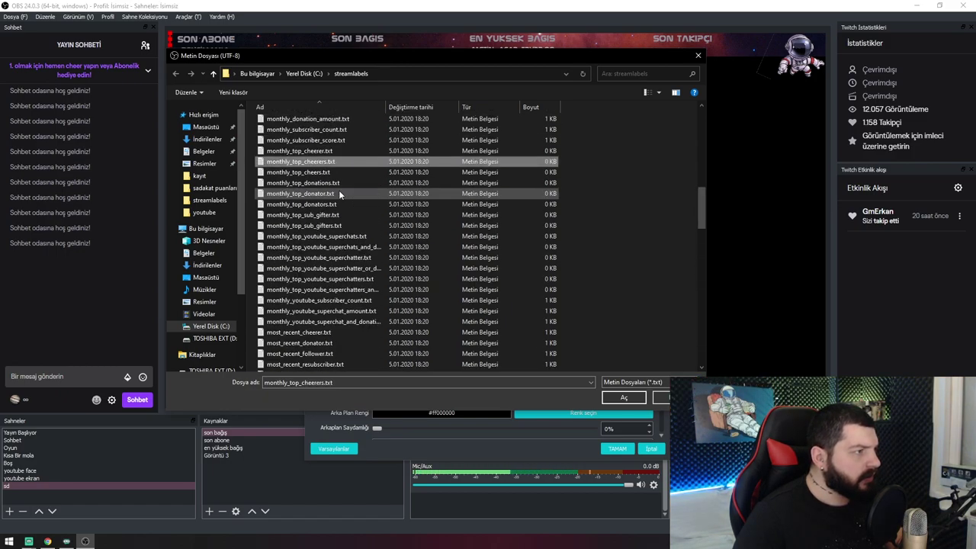
left_click(335, 342)
scroll(381, 251, "down", 3)
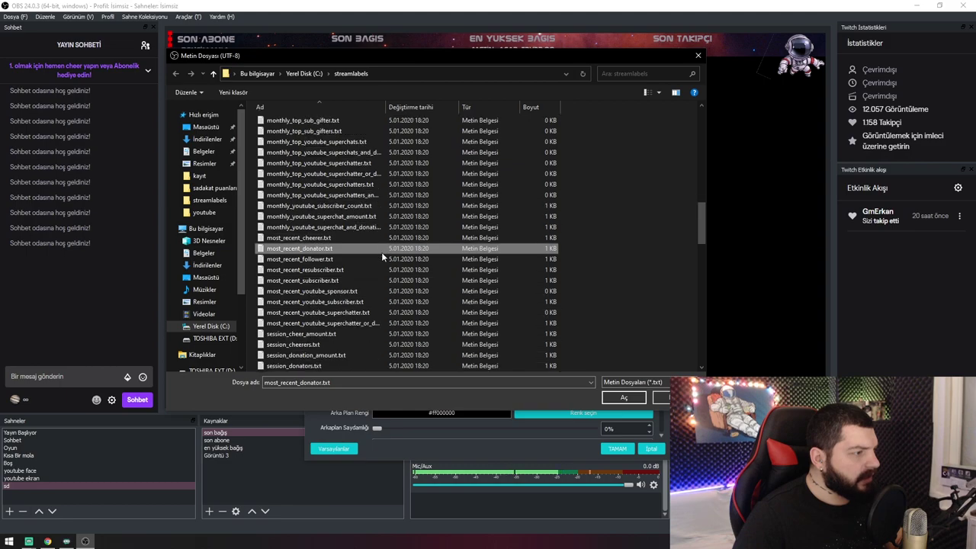
left_click(623, 397)
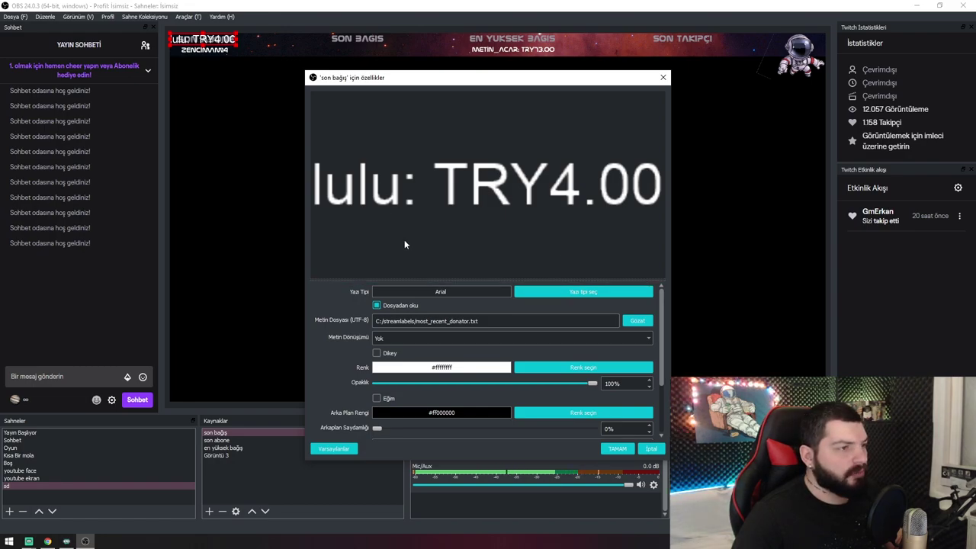
Give the donation label the Nasa font and place it under SON BAGIS.
left_click(572, 293)
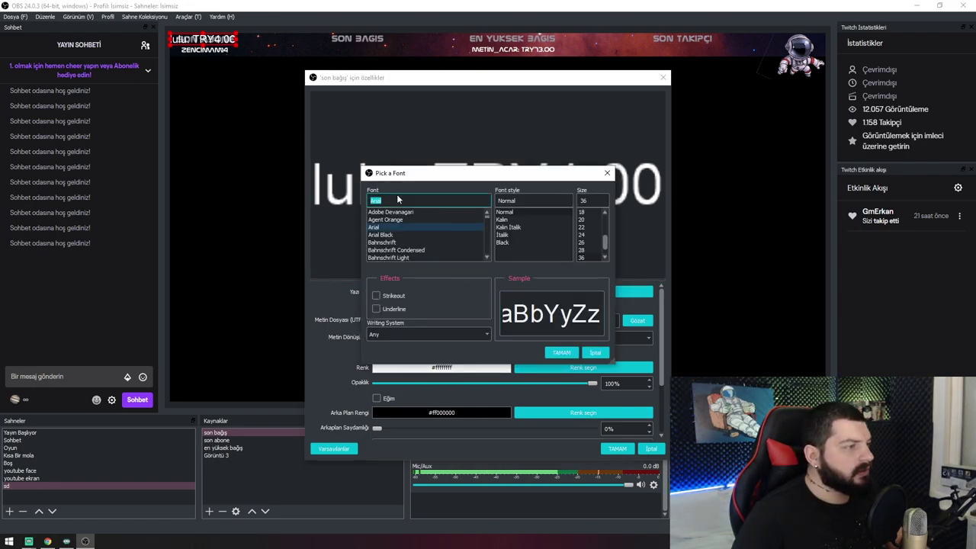
type("n")
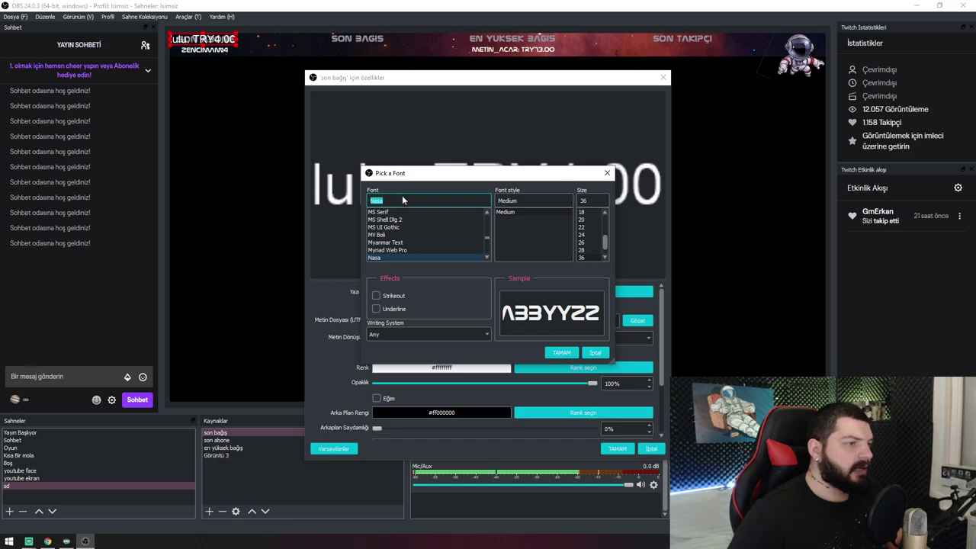
key("Return")
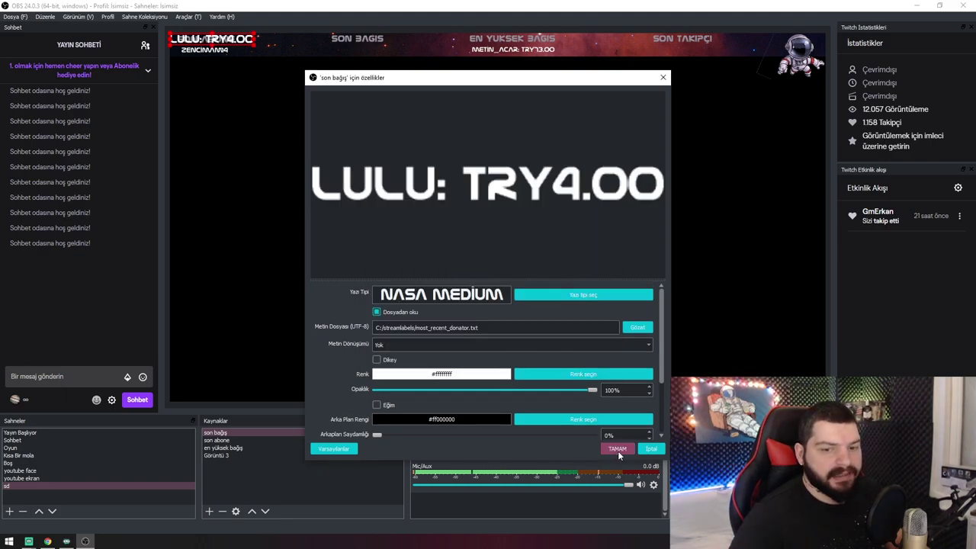
left_click(616, 449)
left_click_drag(216, 40, 366, 50)
left_click(371, 32)
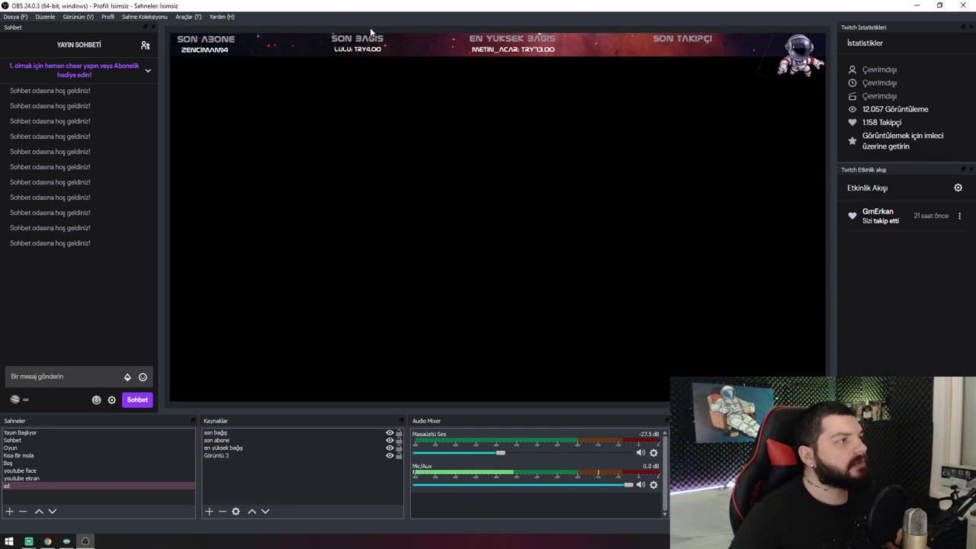
left_click(366, 50)
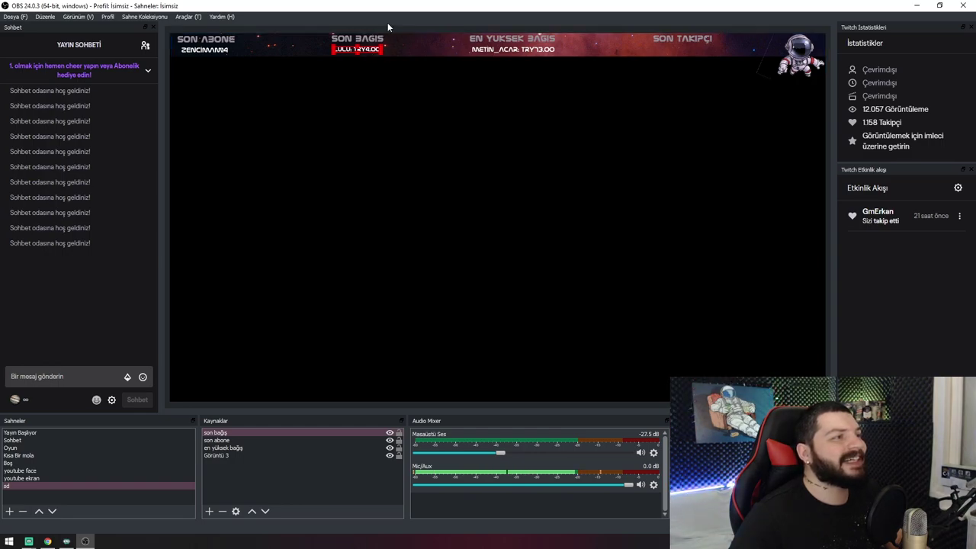
left_click(583, 151)
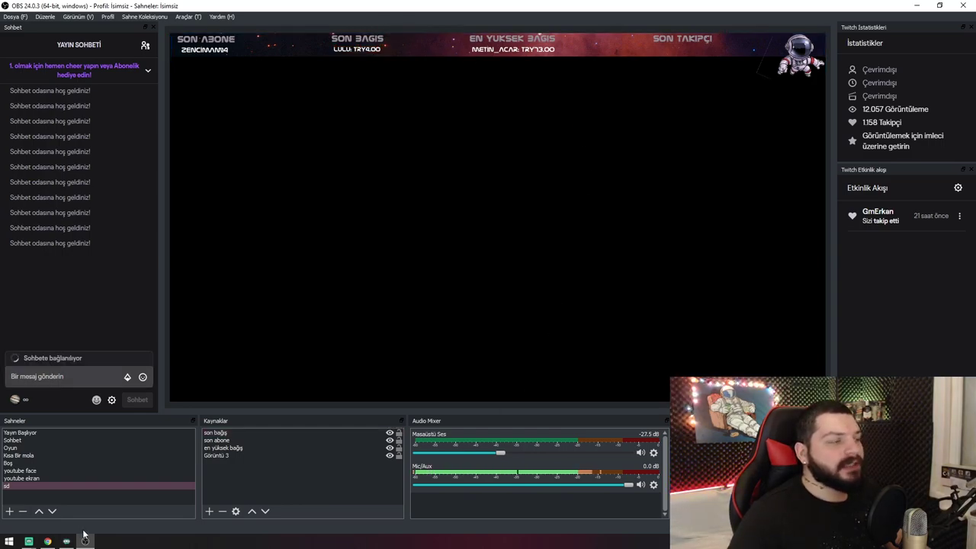
Add a new text source named 'son takipçi'.
right_click(230, 472)
mouse_move(270, 403)
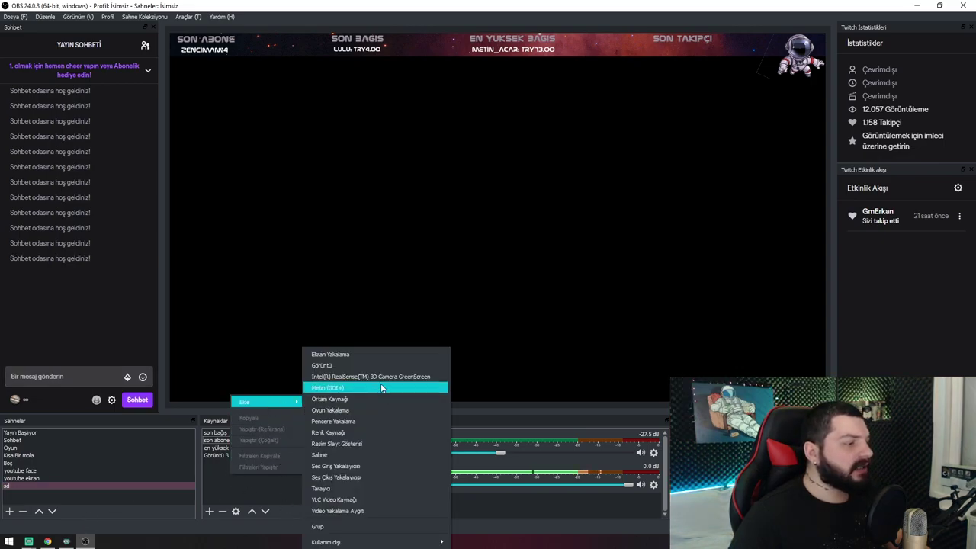
left_click(365, 386)
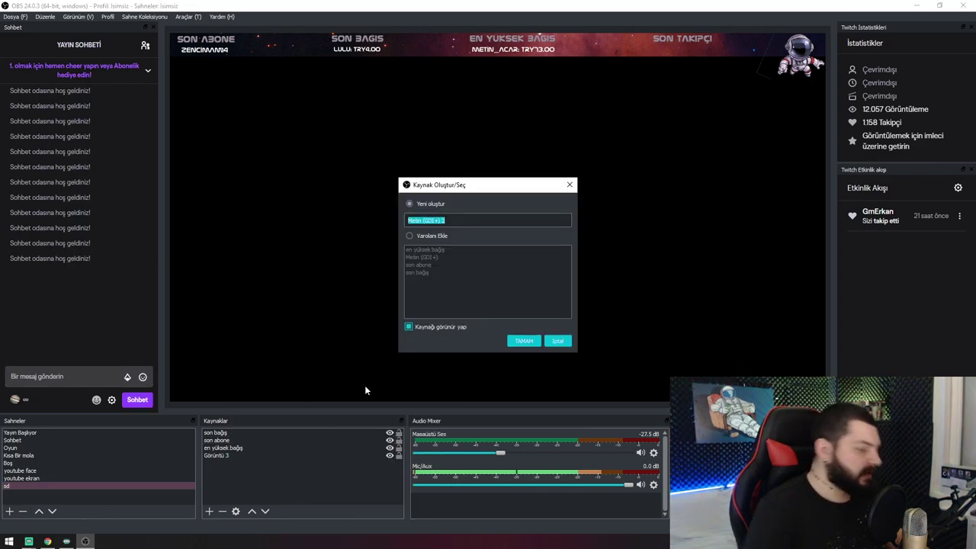
type("son takipçi")
key("Return")
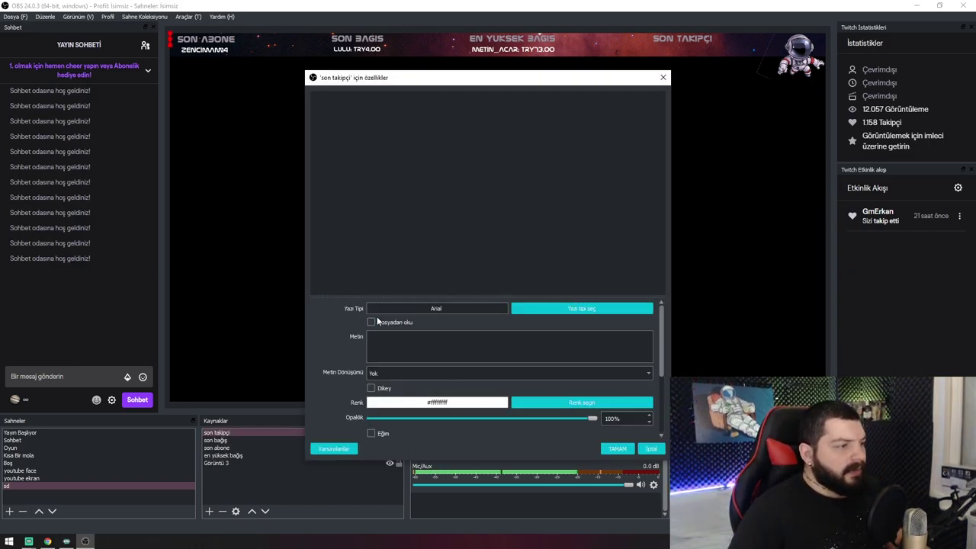
Make it read from most_recent_follower.txt in the streamlabels folder.
left_click(371, 321)
left_click(635, 321)
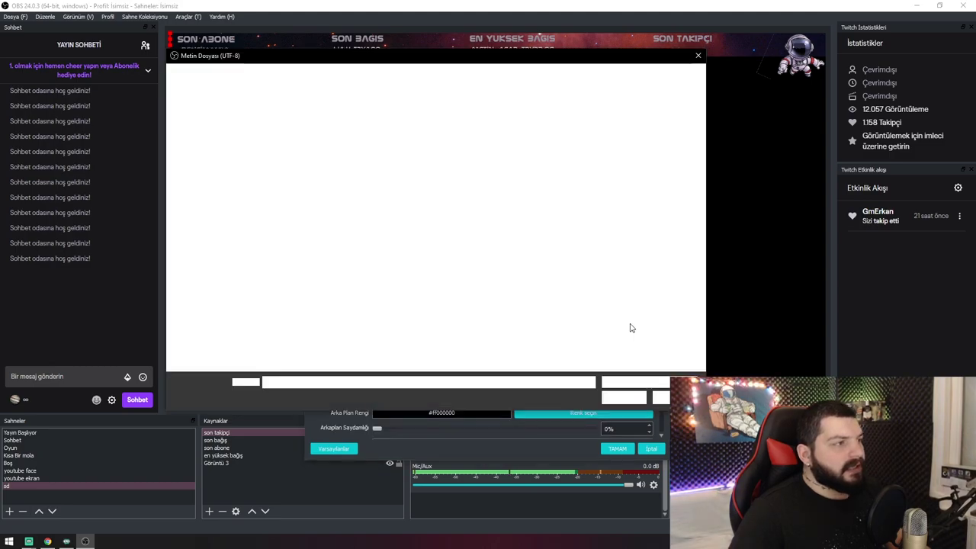
left_click(335, 164)
key("m")
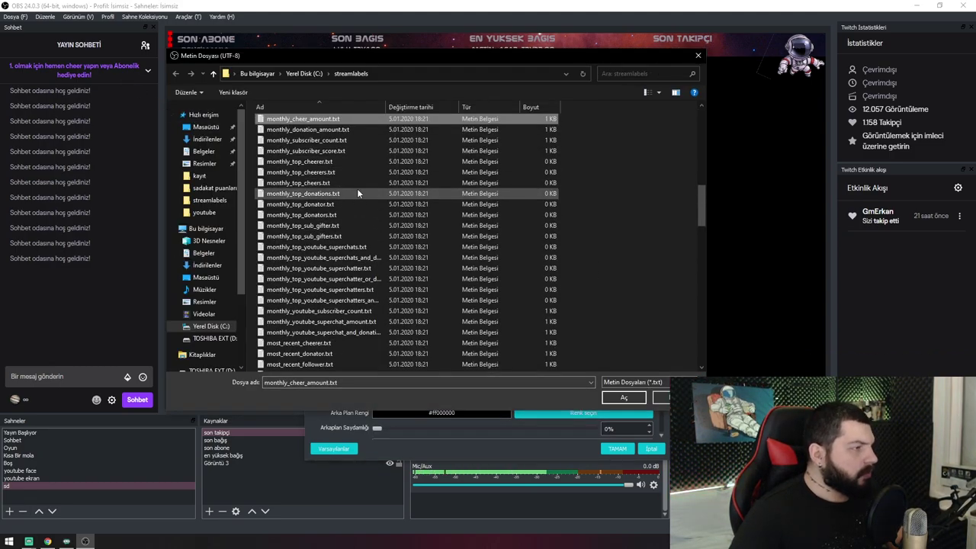
scroll(356, 188, "down", 6)
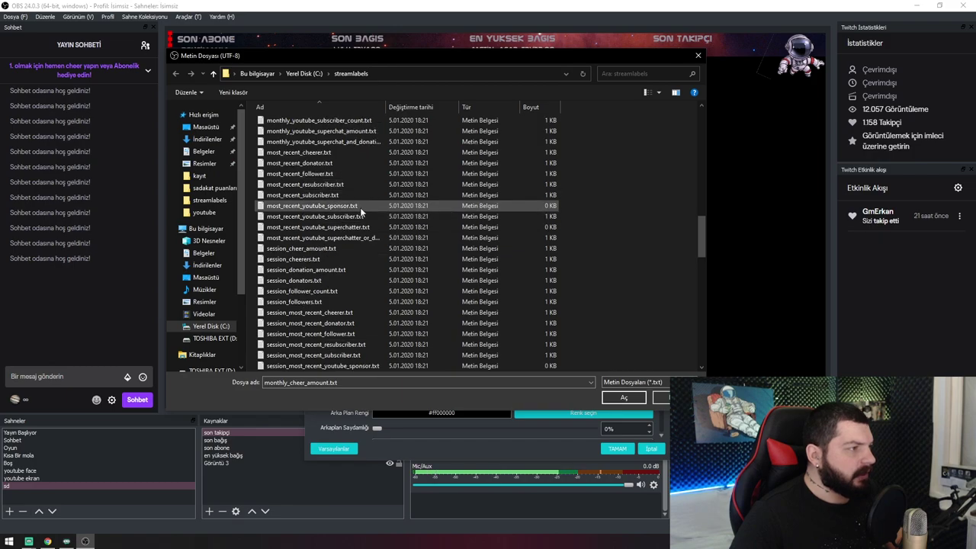
double_click(337, 173)
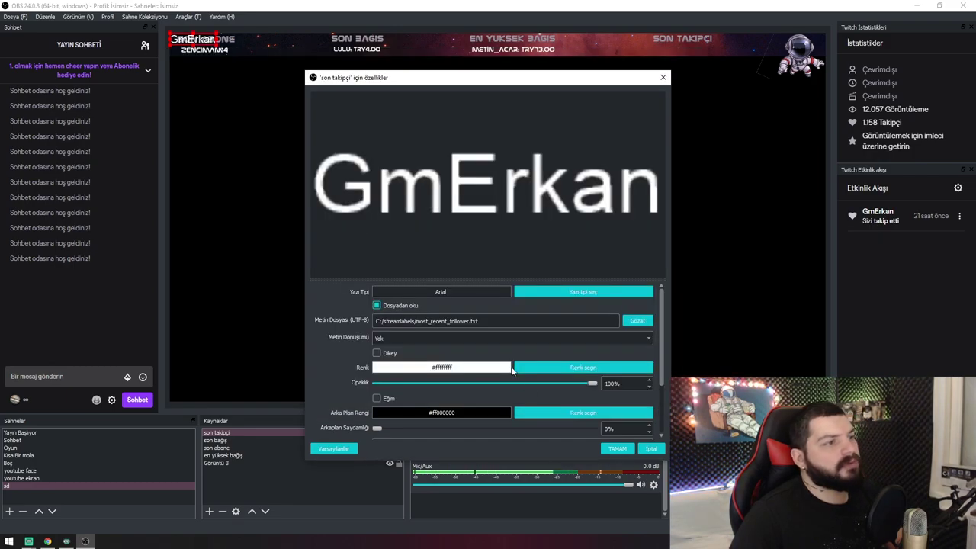
Set the follower label to the Nasa font and move it under SON TAKIPÇI.
left_click(583, 291)
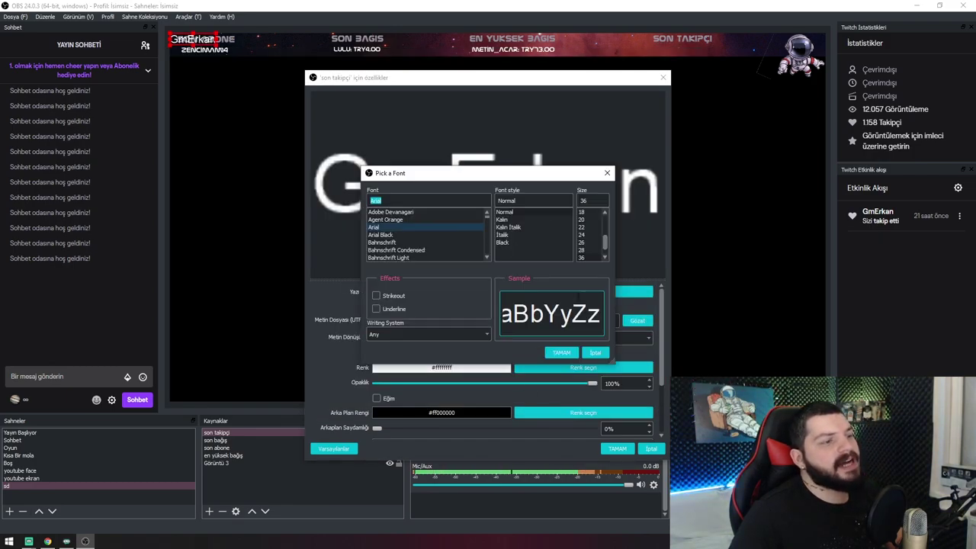
type("nasa")
key("Return")
left_click(617, 448)
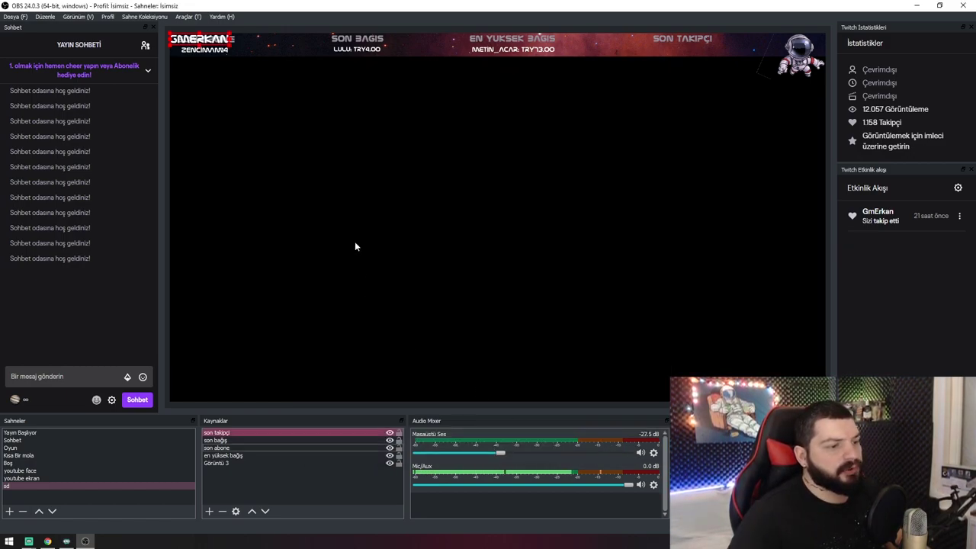
left_click_drag(210, 43, 698, 51)
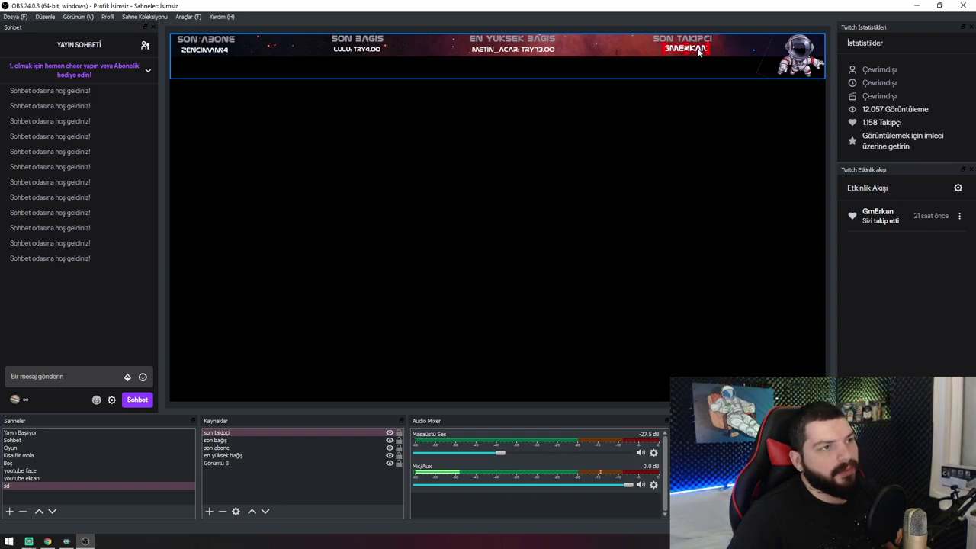
left_click(711, 37)
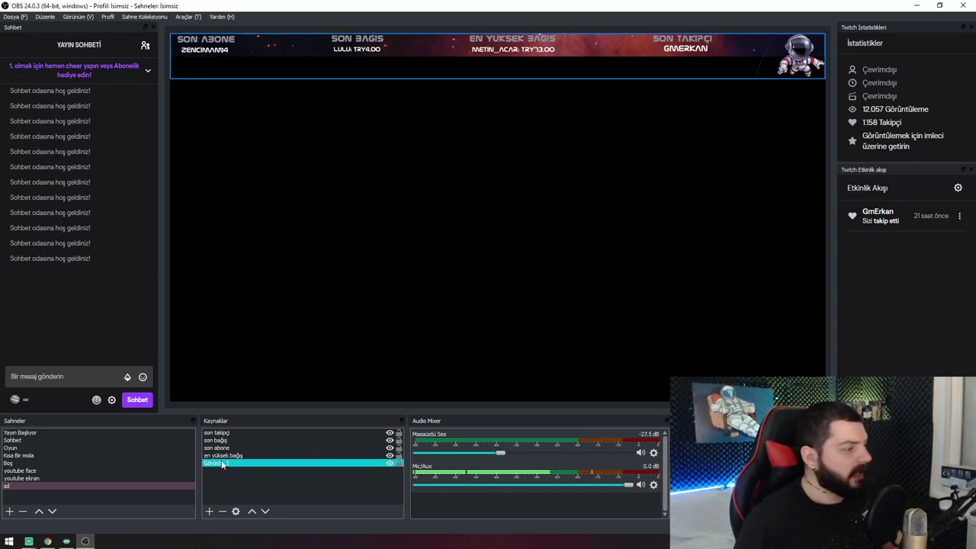
Bring the Streamlabs stream labels window forward and open its label-type dropdown.
left_click(71, 544)
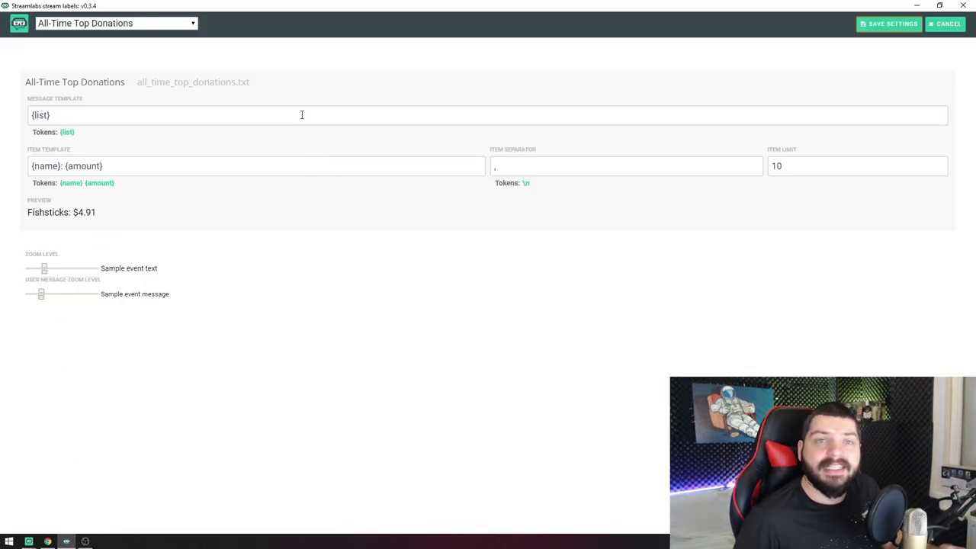
left_click(193, 25)
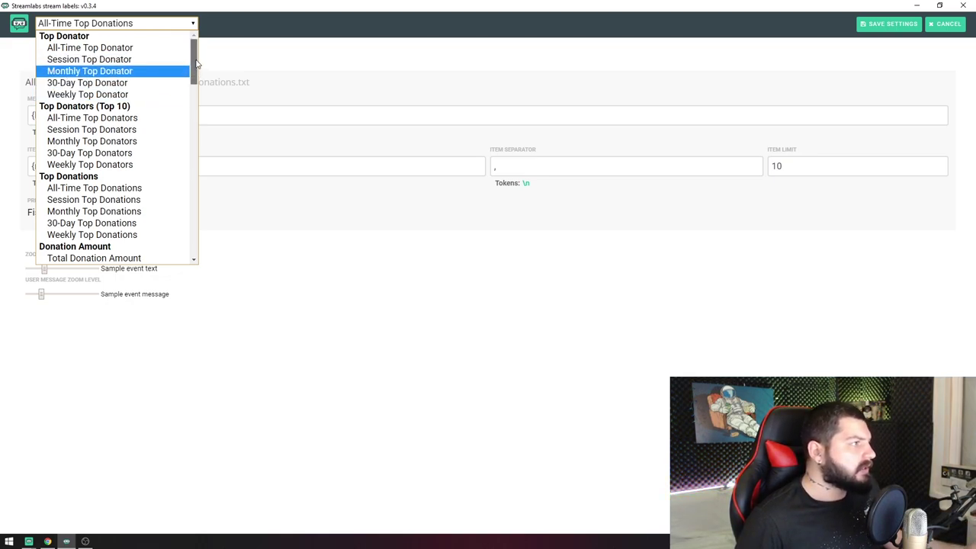
Scroll through every label type, then close the list with All-Time Top Donations still shown.
scroll(195, 65, "down", 2)
scroll(196, 61, "up", 2)
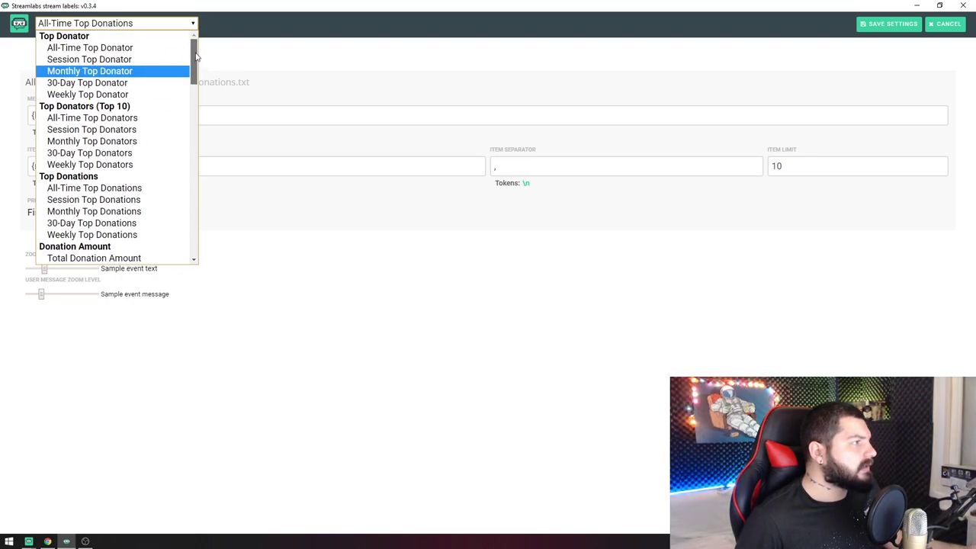
scroll(196, 58, "down", 4)
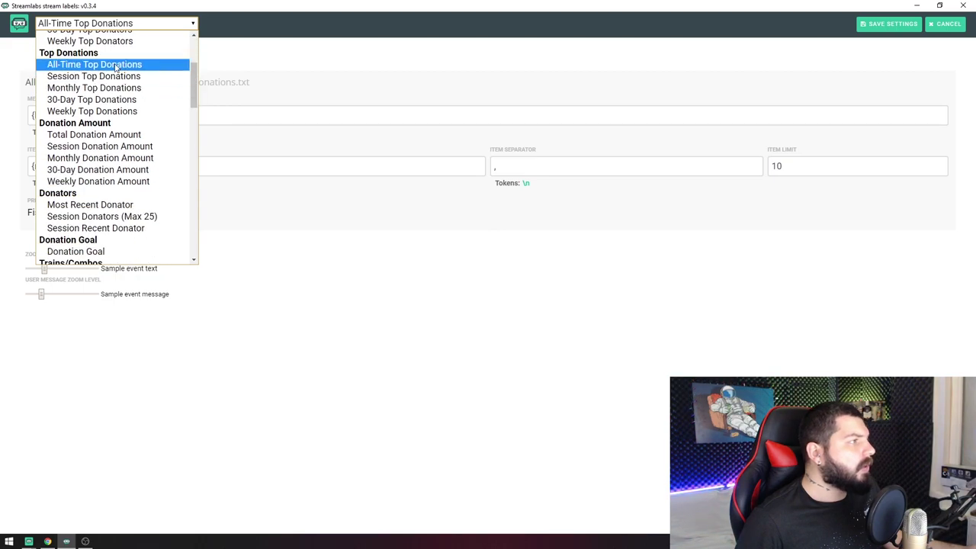
scroll(196, 76, "down", 3)
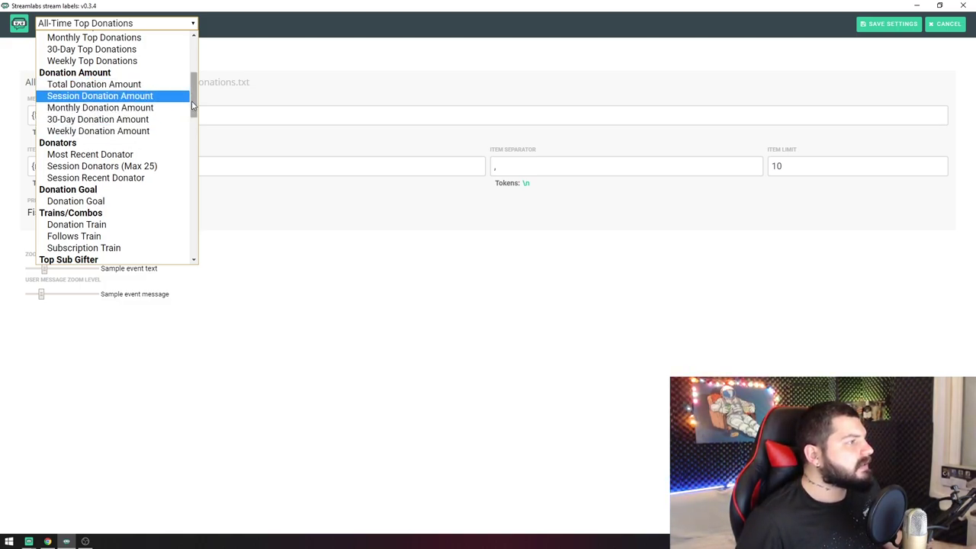
scroll(195, 114, "down", 3)
left_click_drag(196, 120, 200, 132)
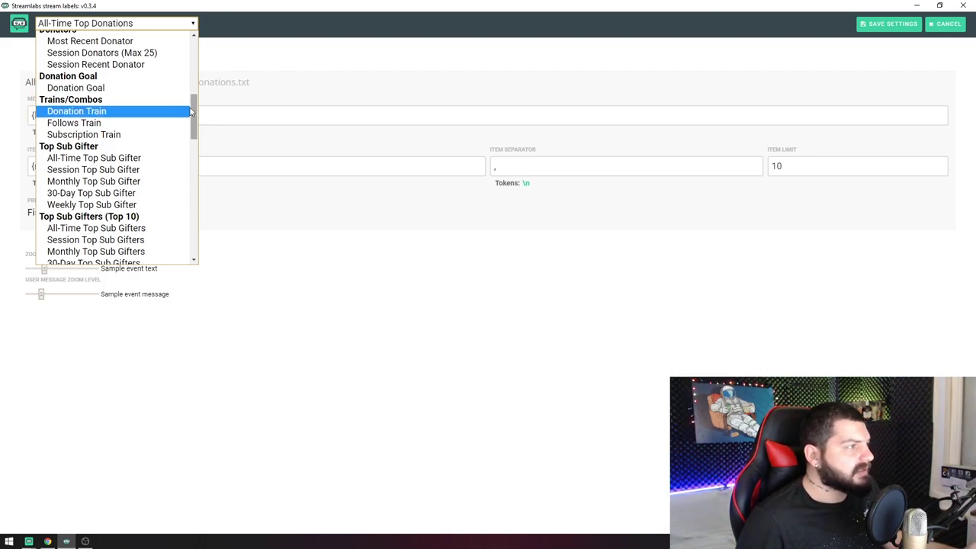
left_click_drag(193, 111, 194, 126)
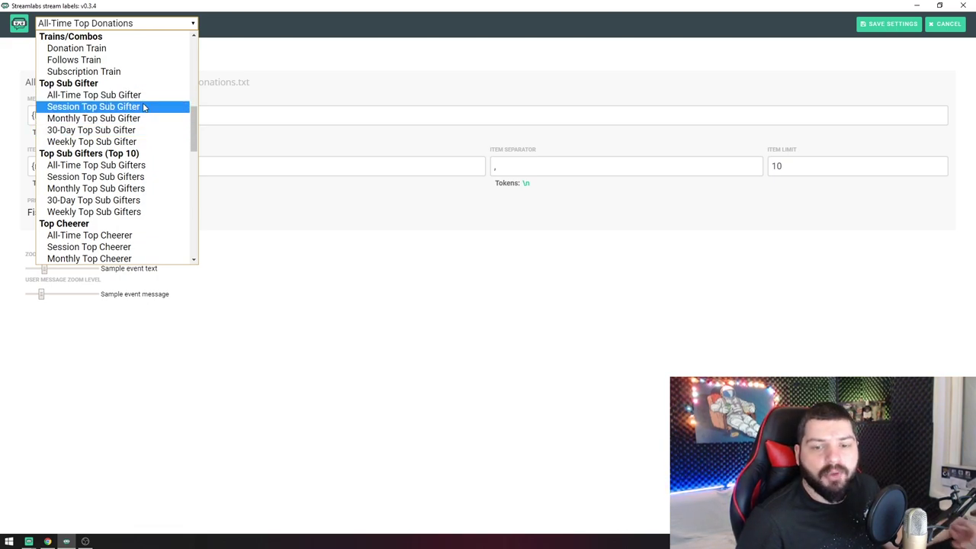
left_click_drag(194, 122, 193, 168)
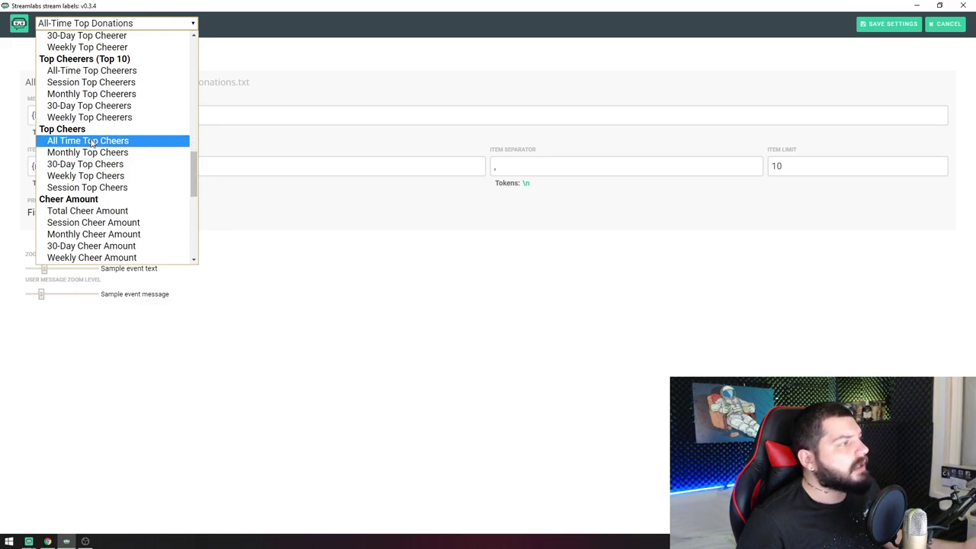
left_click_drag(195, 166, 196, 198)
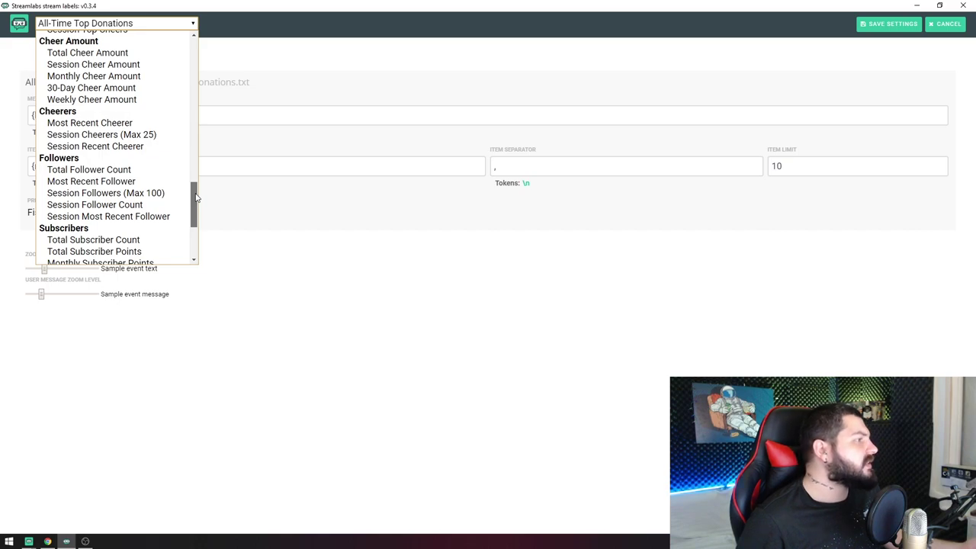
left_click_drag(196, 196, 195, 226)
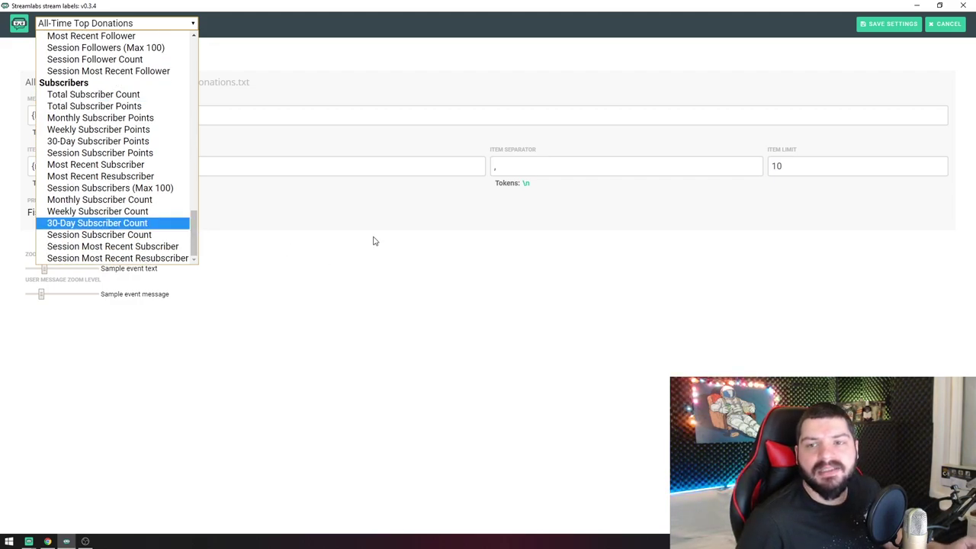
left_click(316, 226)
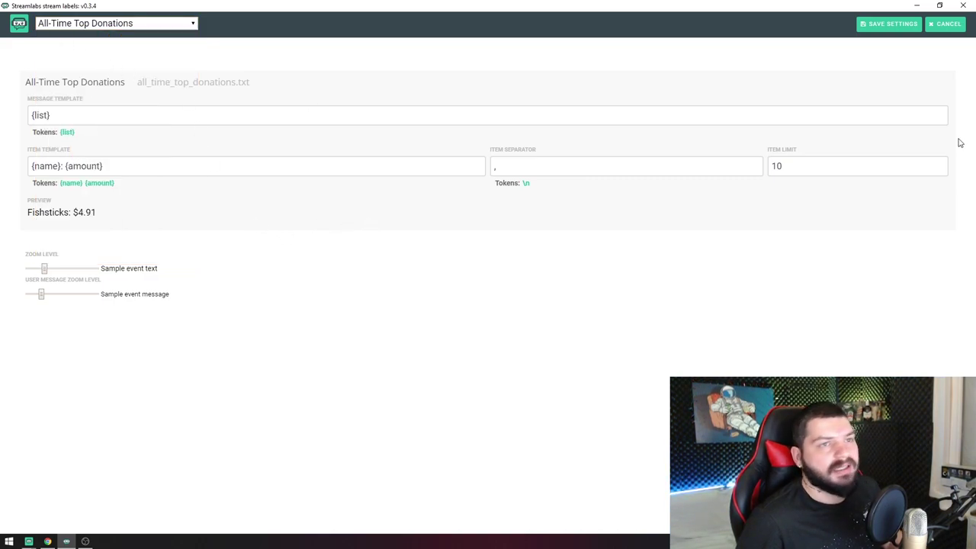